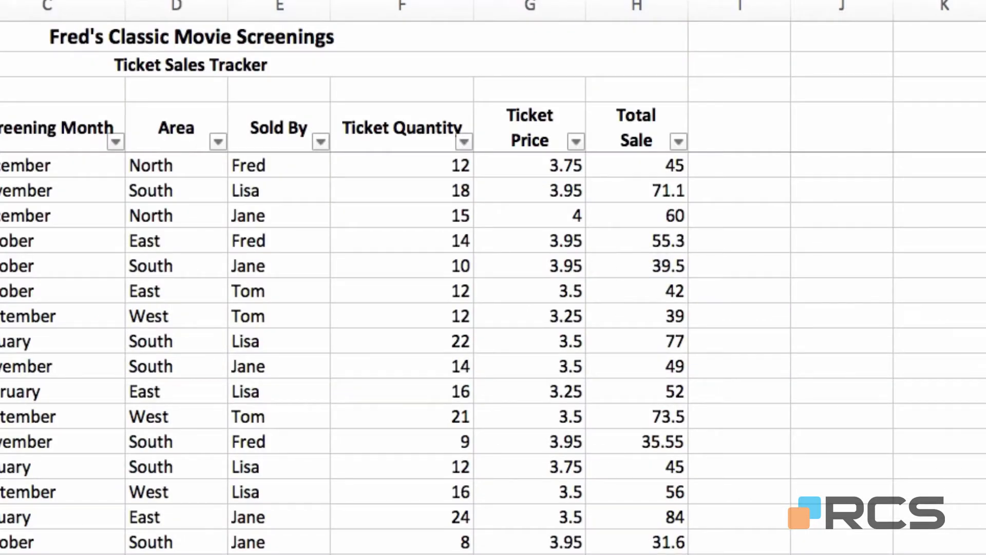
# Drag the note 'Font size: 16, Colour: Dark Blue, Font: Arial' beside the Total Sale column
pyautogui.moveTo(983, 514); pyautogui.dragTo(738, 169)
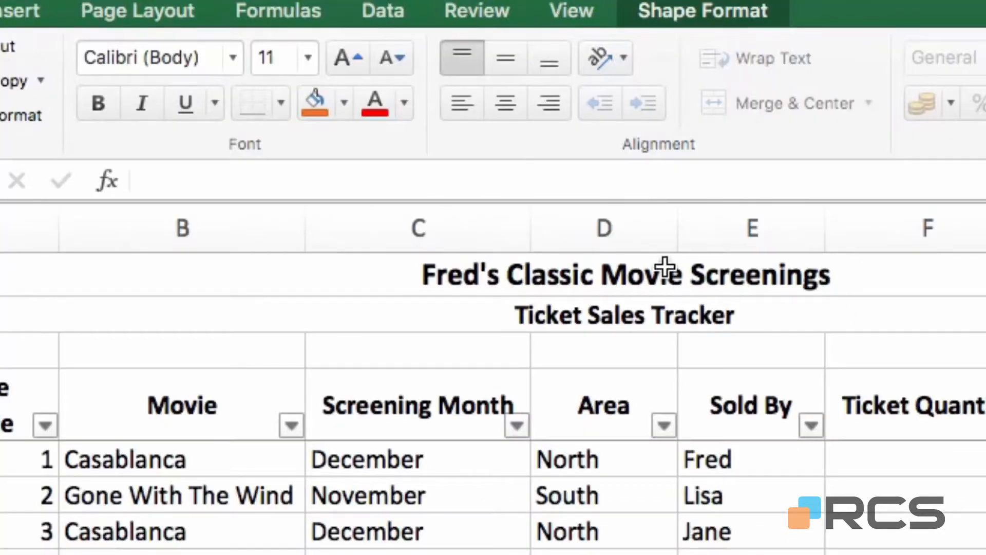
# Select the merged title cell A1 and bring up the Record Macro dialog from View
pyautogui.click(216, 37)
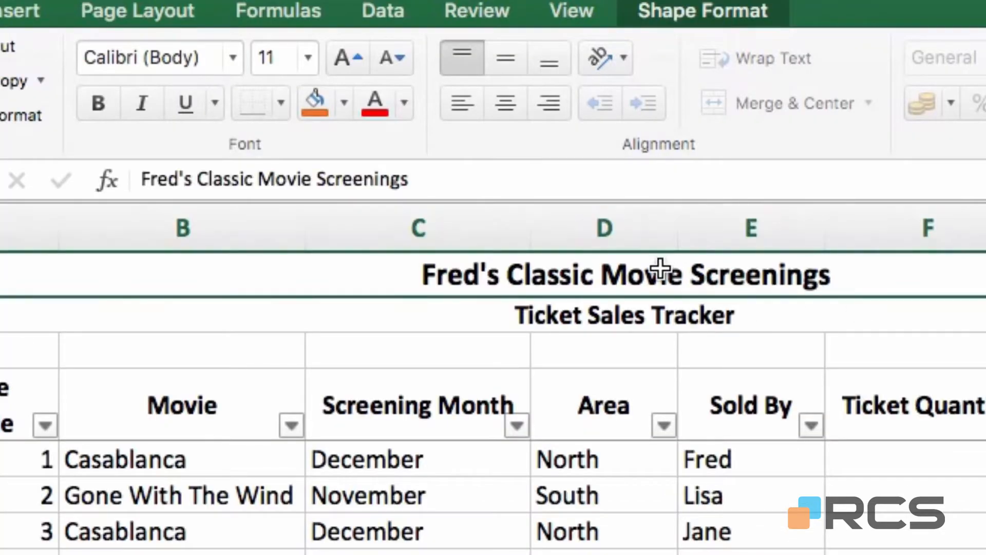
pyautogui.click(660, 269)
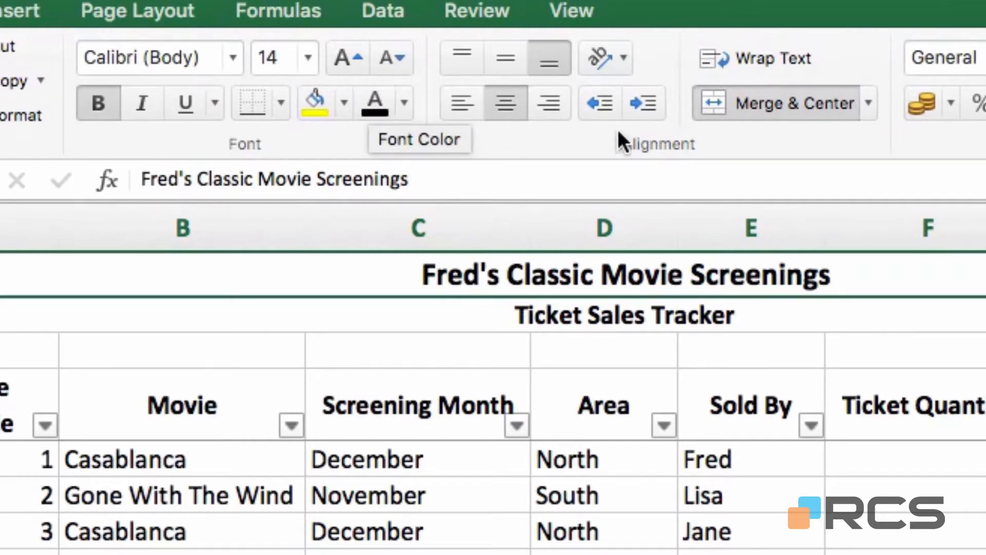
pyautogui.click(581, 18)
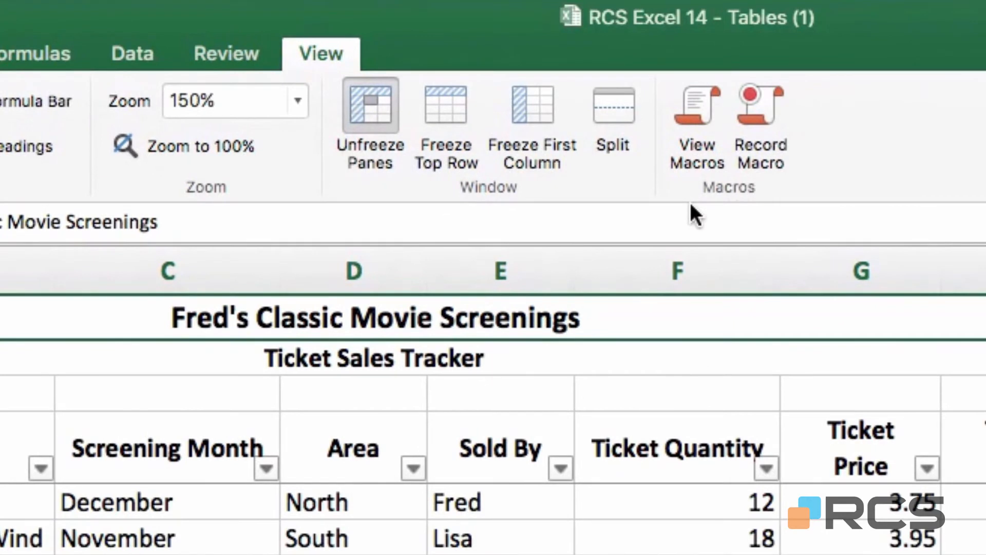
pyautogui.click(759, 110)
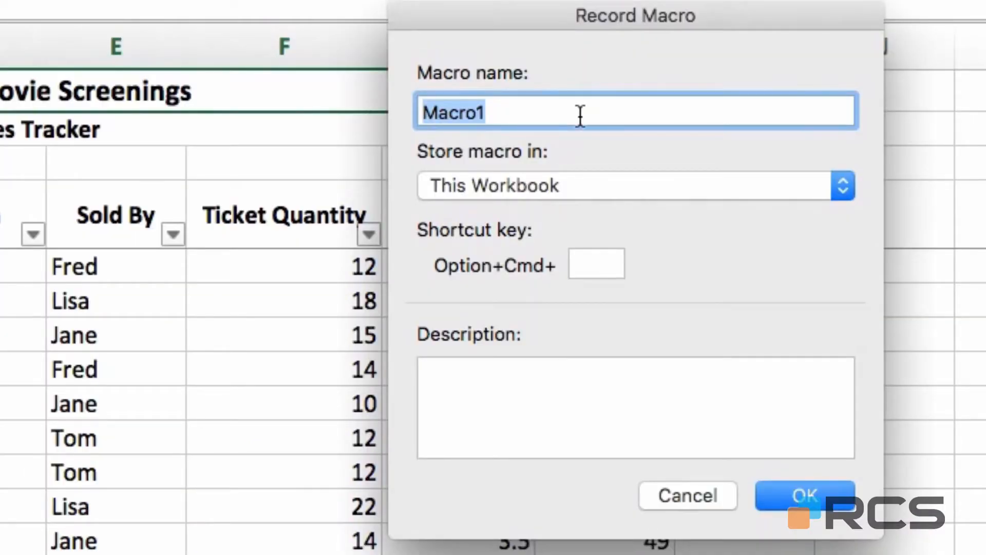
# Name the macro Titleformat with shortcut Option+Cmd+g and begin recording
pyautogui.write('Title')
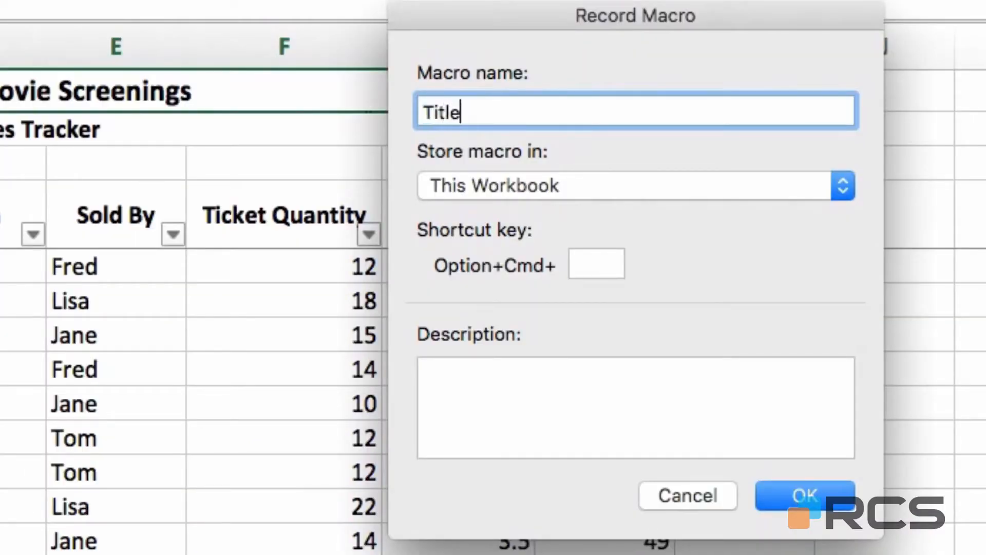
pyautogui.write('format')
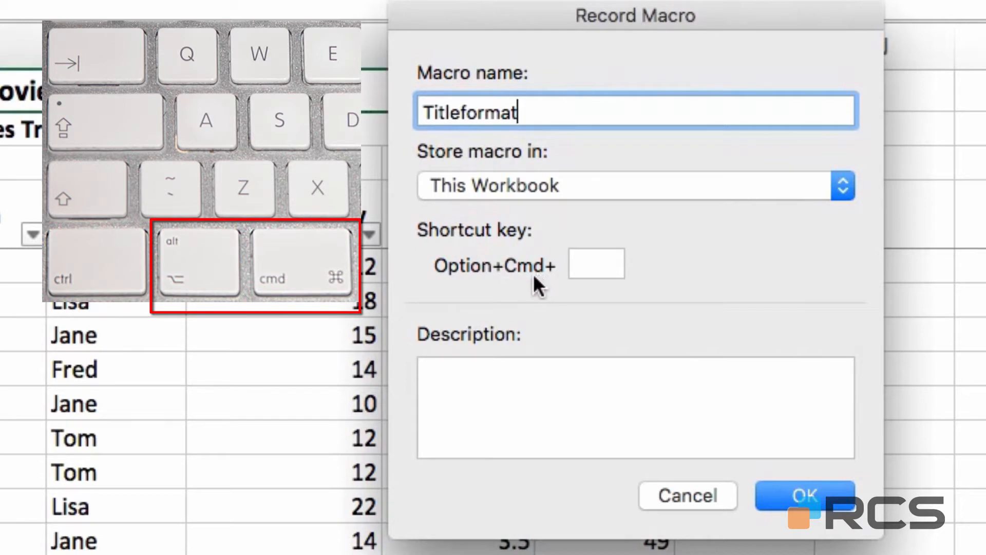
pyautogui.click(600, 269)
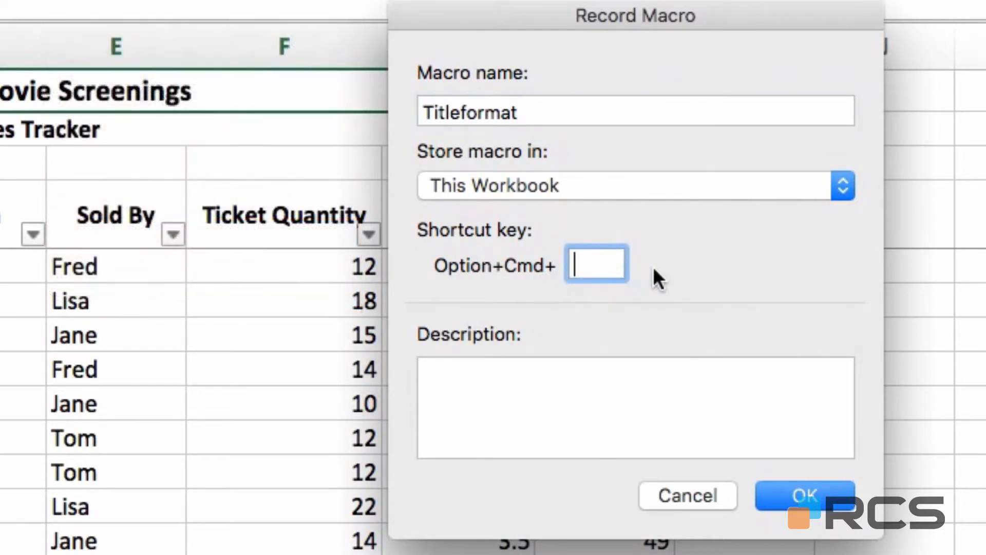
pyautogui.write('g')
pyautogui.click(816, 504)
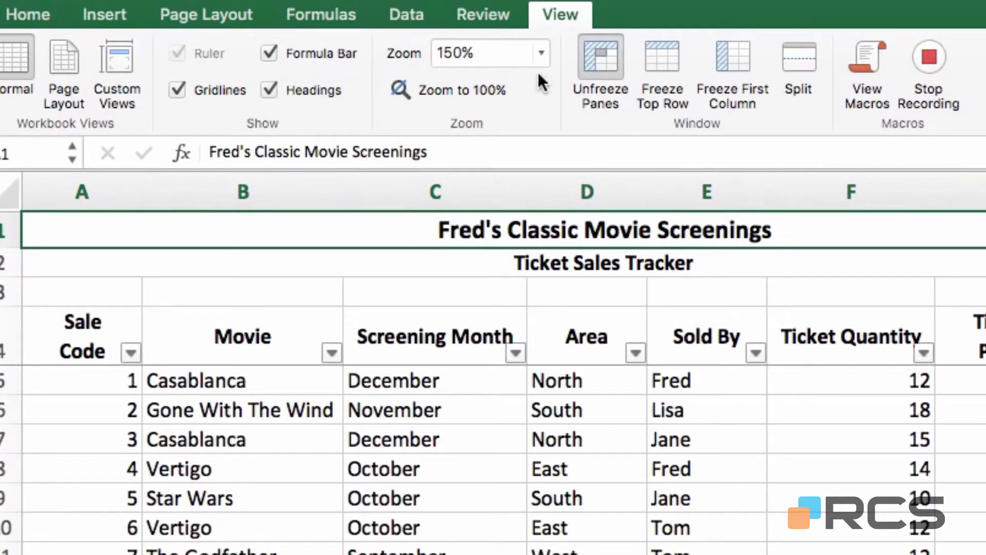
# Format the Fred's Classic Movie Screenings title as 16-point, dark blue Arial
pyautogui.click(47, 11)
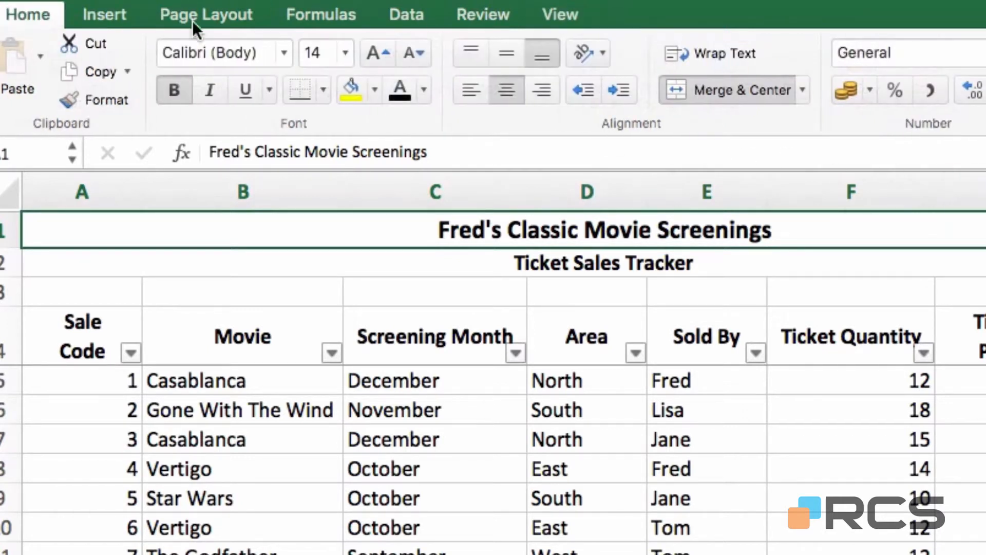
pyautogui.click(345, 53)
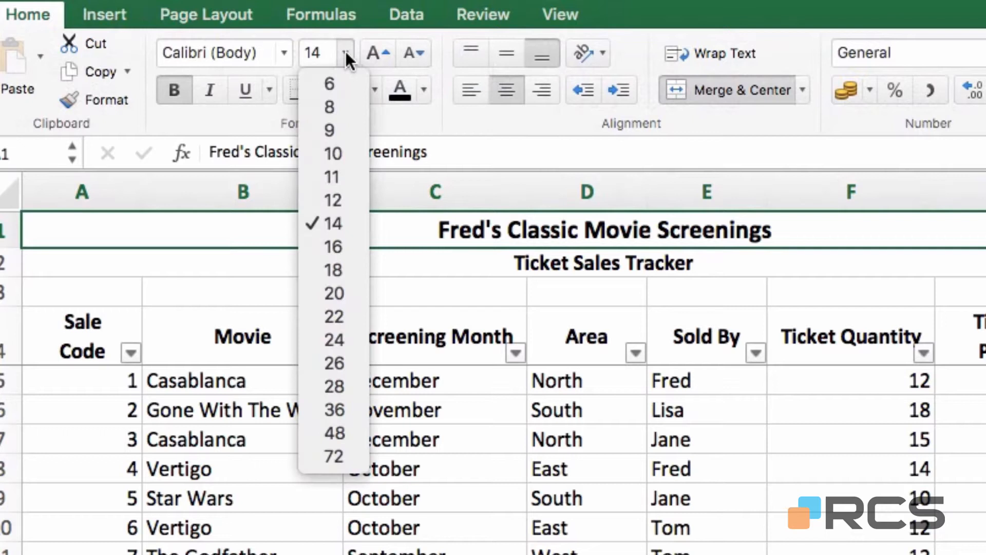
pyautogui.click(319, 245)
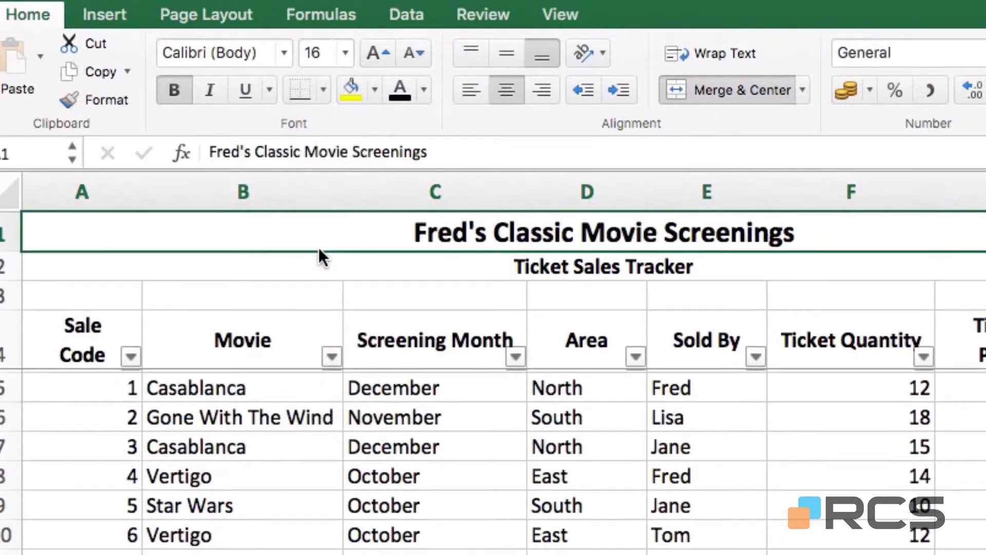
pyautogui.click(423, 89)
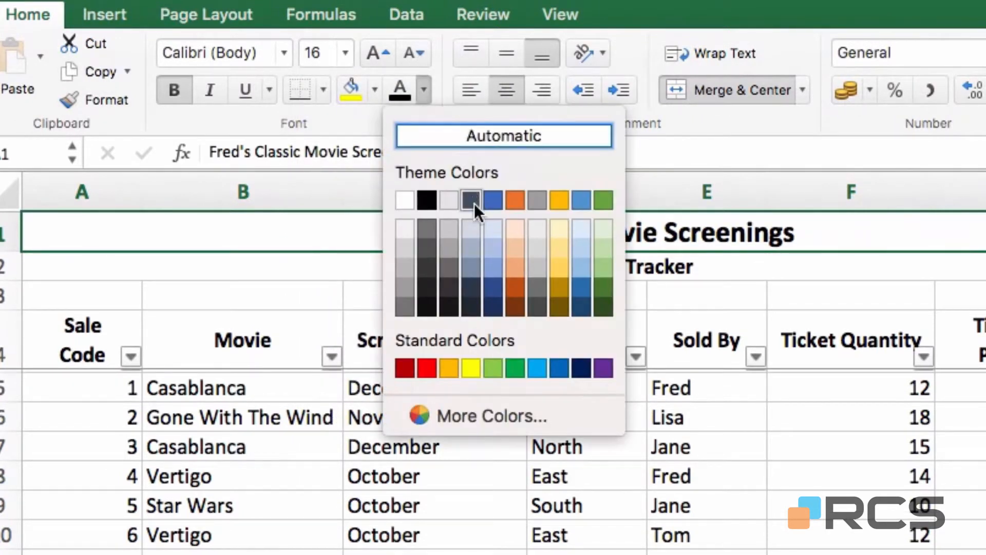
pyautogui.click(494, 286)
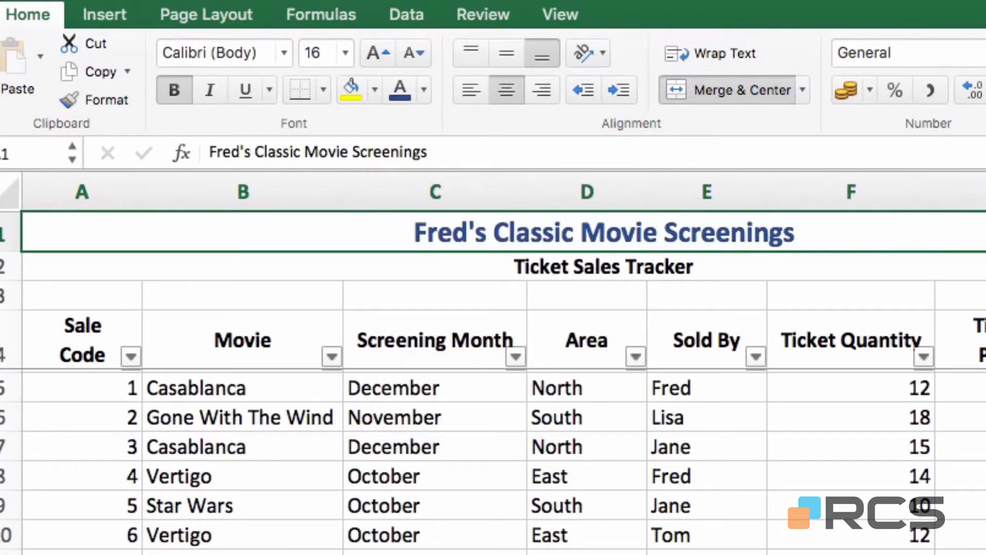
pyautogui.click(284, 52)
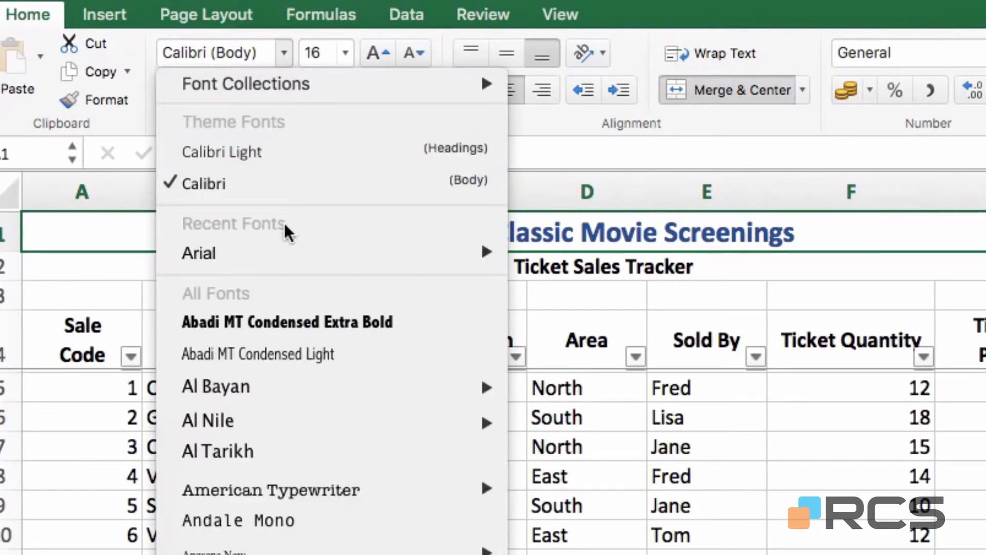
pyautogui.moveTo(282, 252)
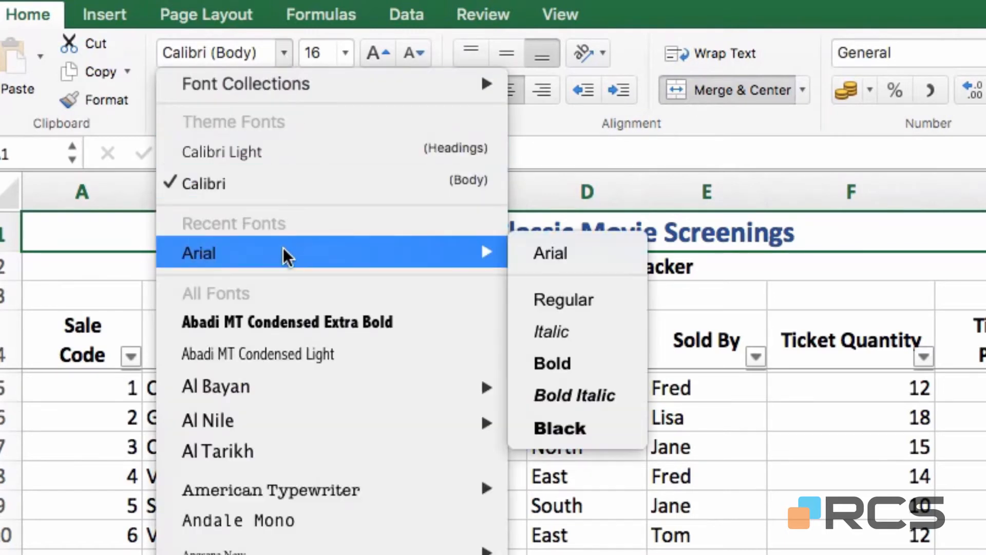
pyautogui.click(581, 255)
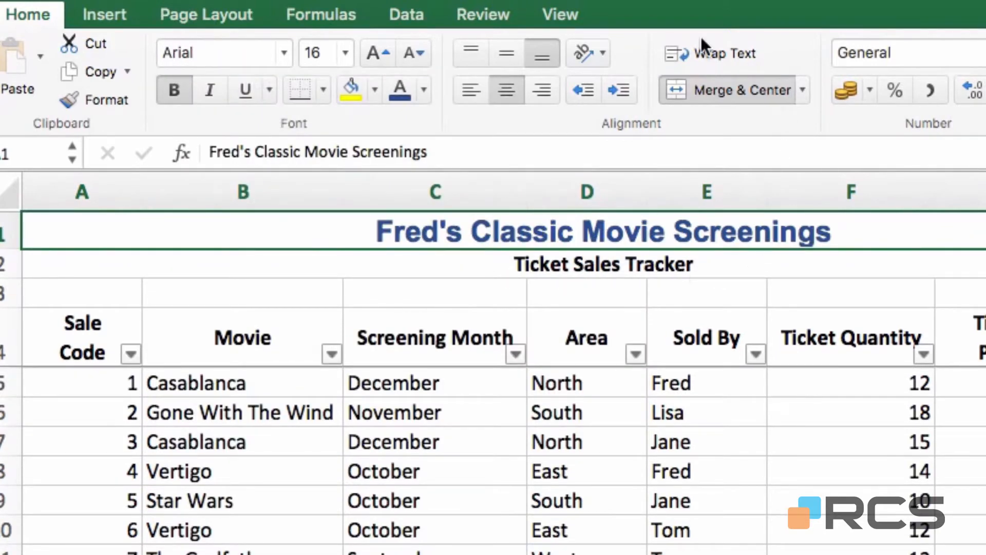
pyautogui.click(574, 9)
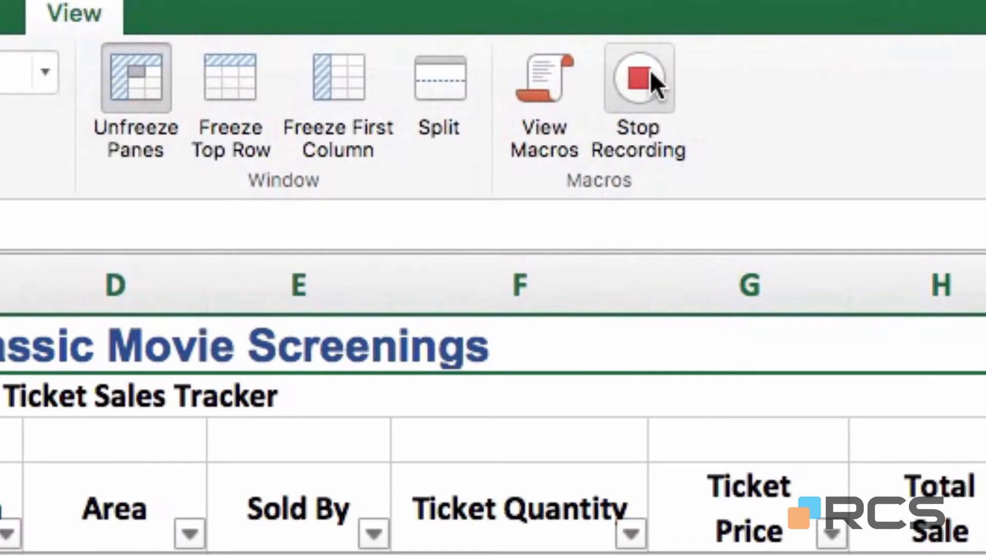
# Stop the recording and check that Titleformat appears in the macro list
pyautogui.click(650, 72)
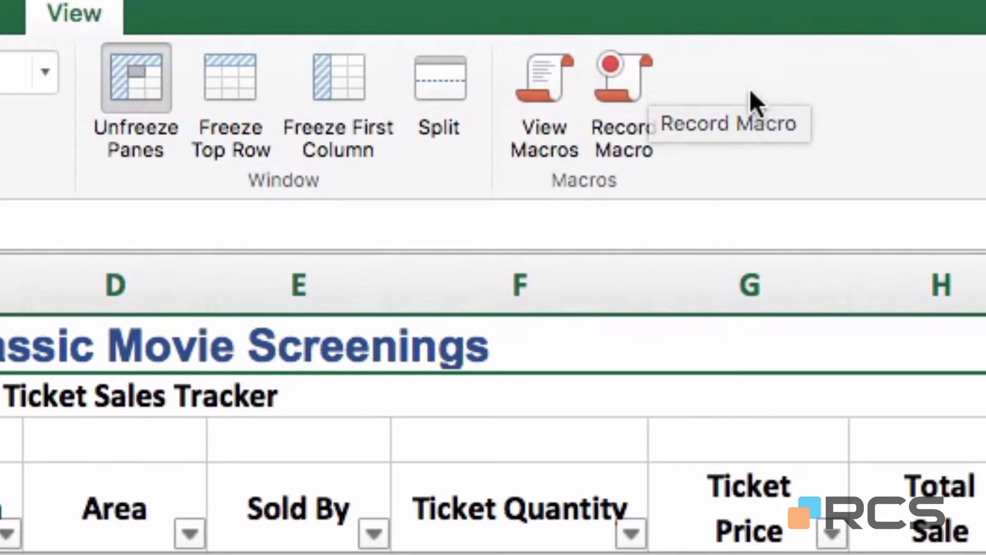
pyautogui.click(546, 103)
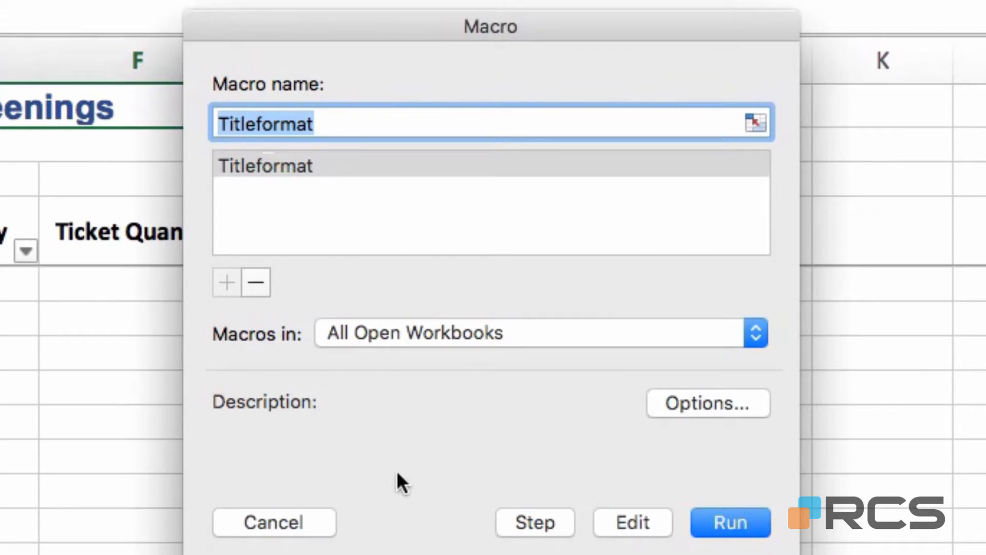
pyautogui.click(314, 521)
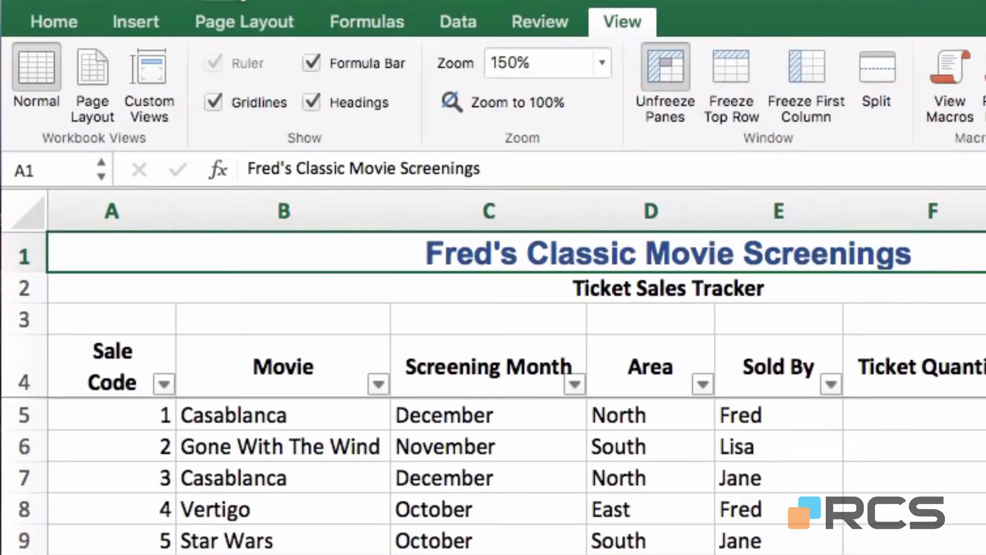
# Copy the subtitle's plain formatting from A2 onto title cell A1 with Format Painter
pyautogui.click(55, 21)
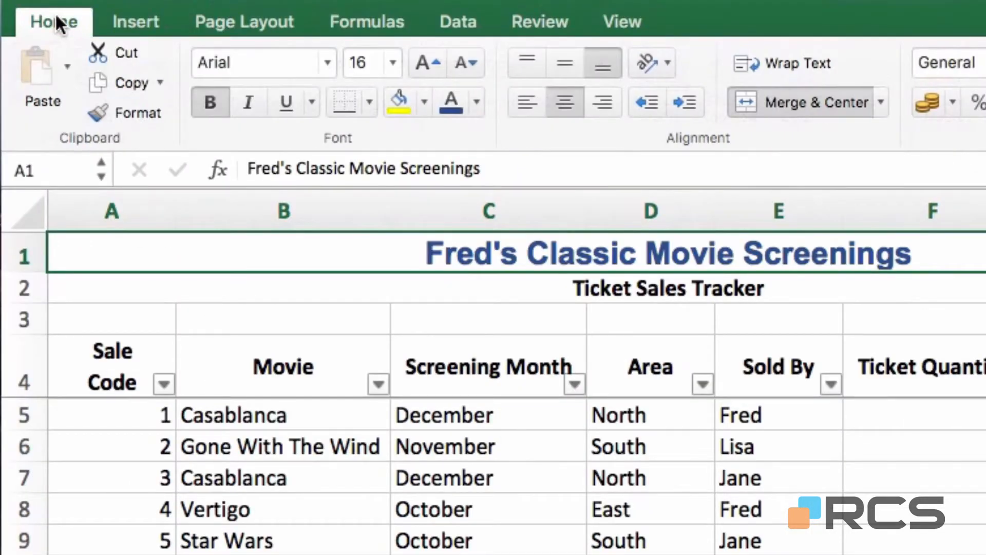
pyautogui.click(614, 289)
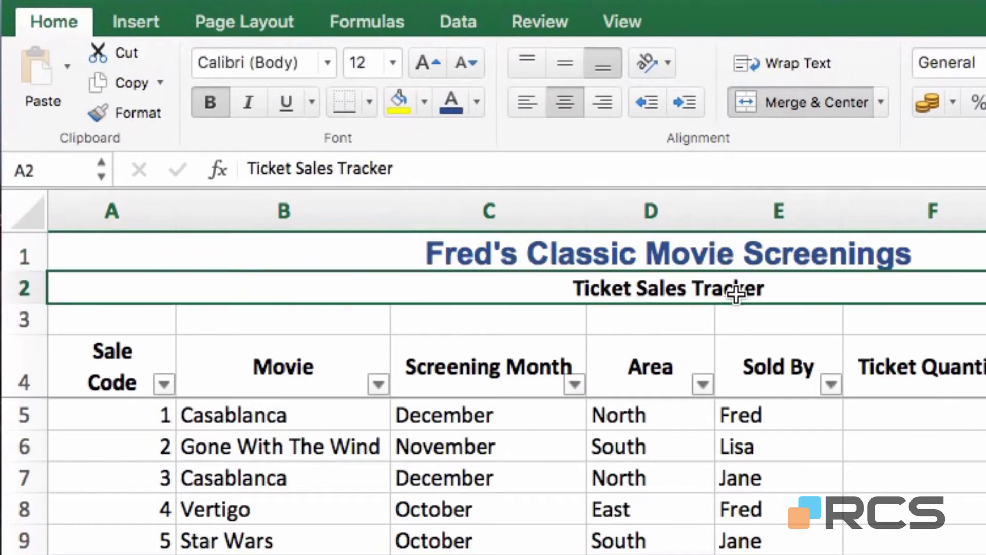
pyautogui.click(125, 111)
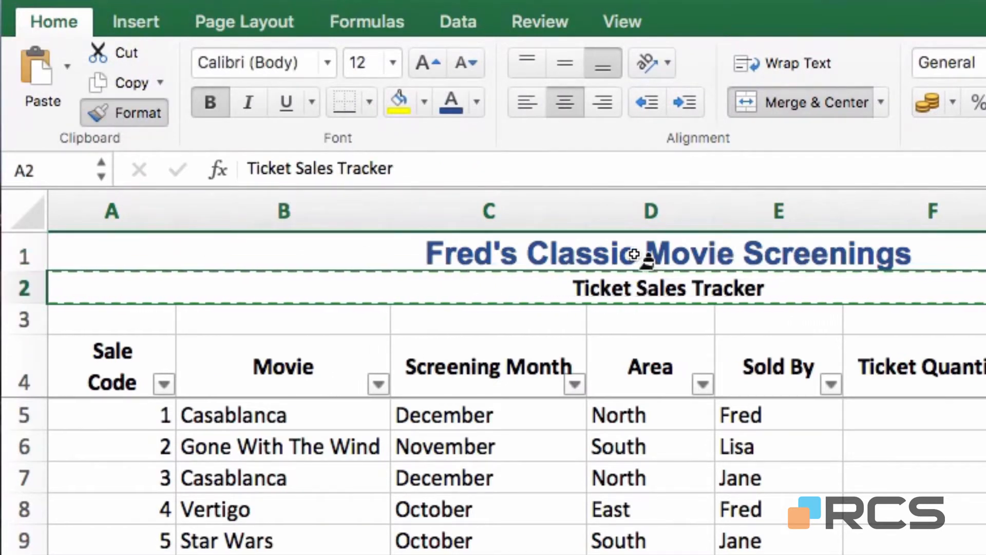
pyautogui.click(646, 256)
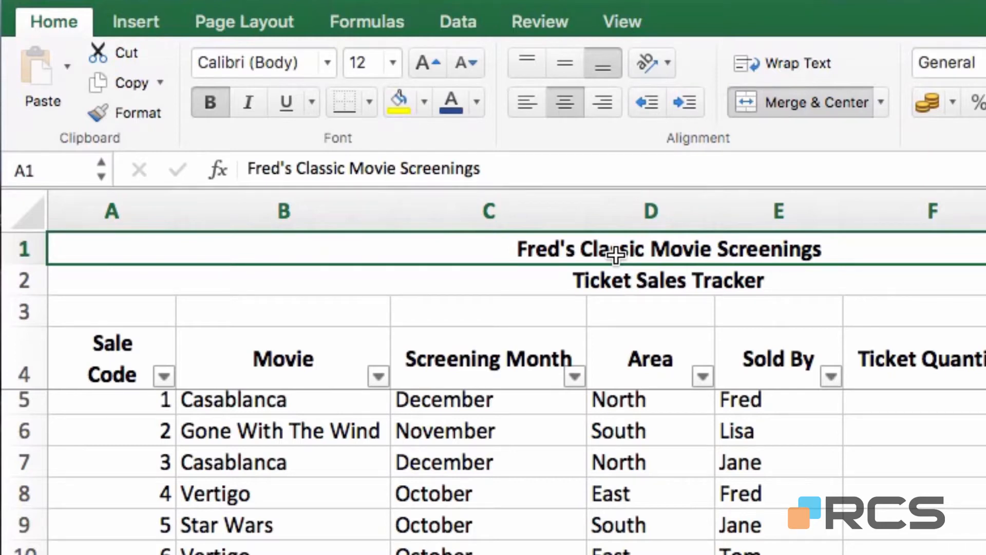
# Run Titleformat from the Macro dialog to restyle the title as 16-point dark blue Arial
pyautogui.click(622, 19)
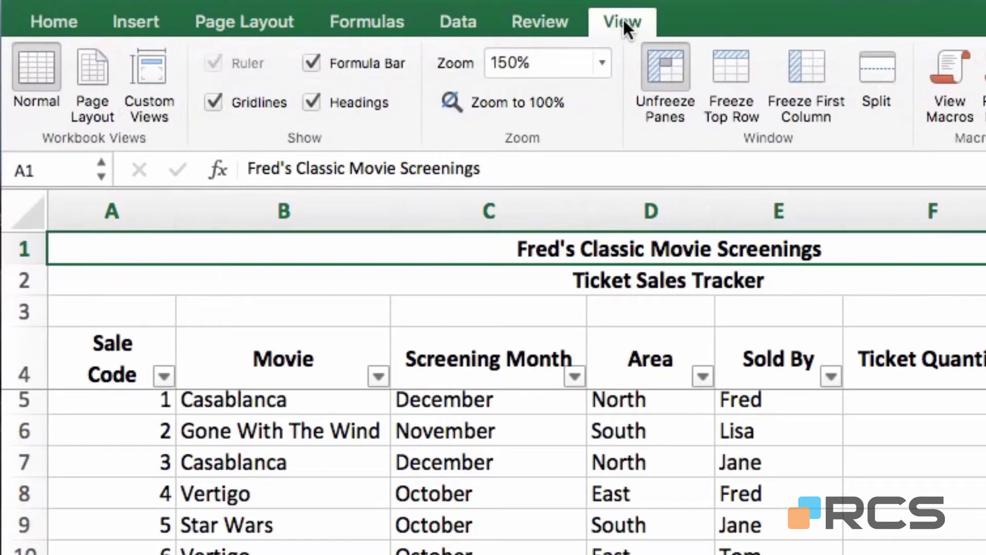
pyautogui.click(949, 90)
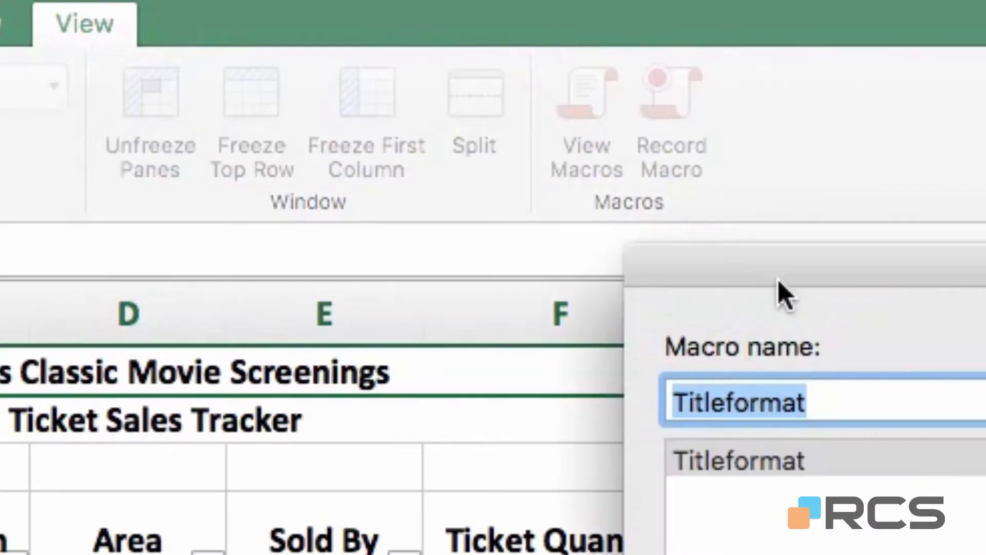
pyautogui.moveTo(780, 282); pyautogui.dragTo(427, 480)
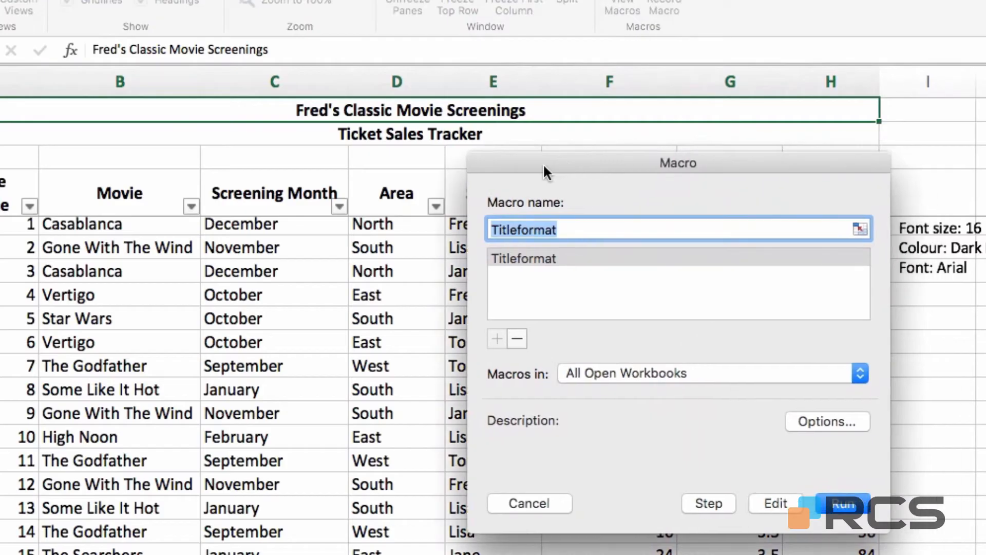
pyautogui.click(523, 258)
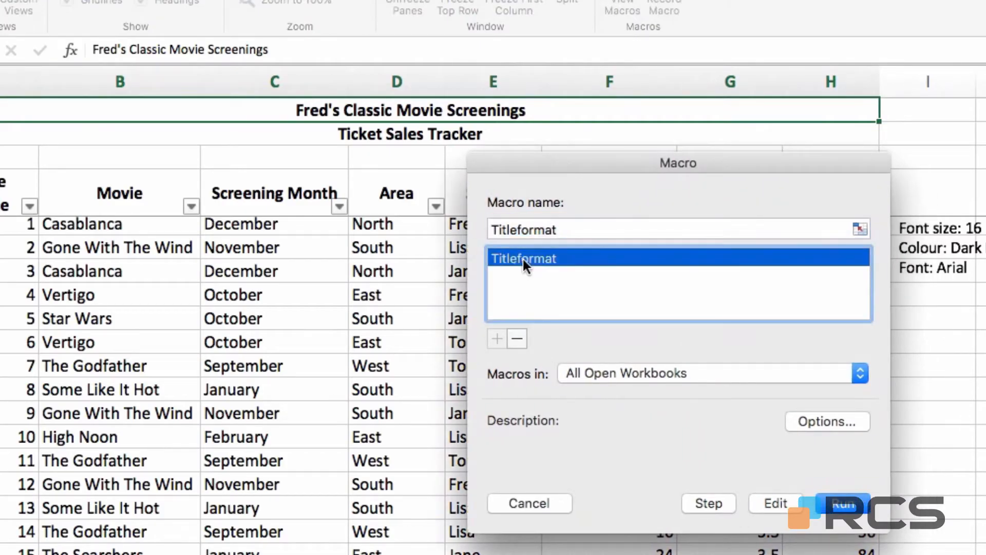
pyautogui.click(845, 503)
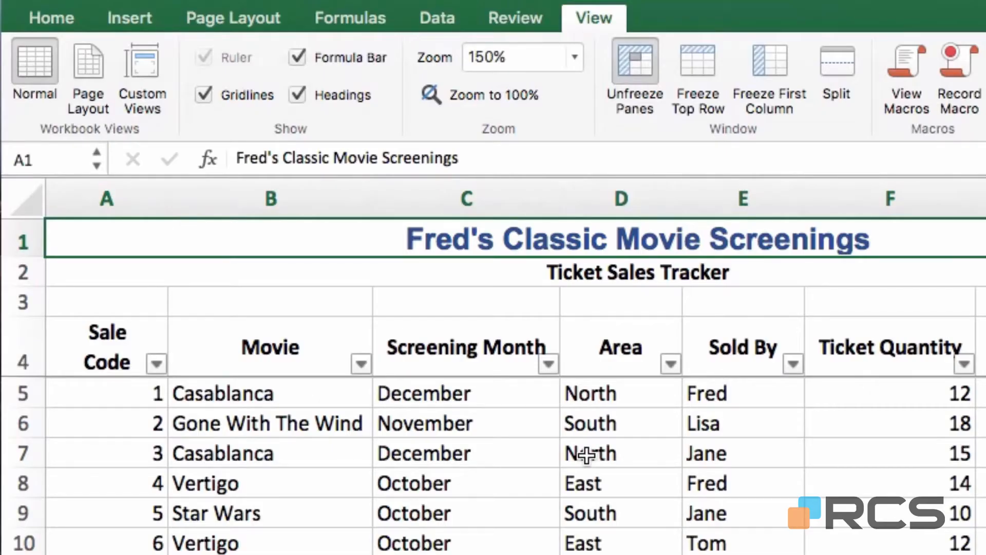
pyautogui.click(700, 268)
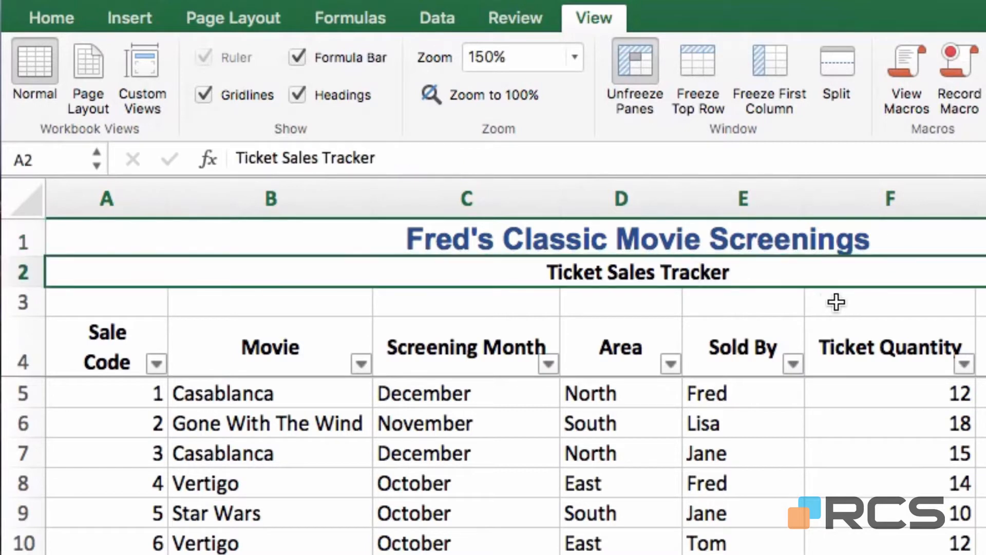
pyautogui.click(46, 14)
pyautogui.click(109, 98)
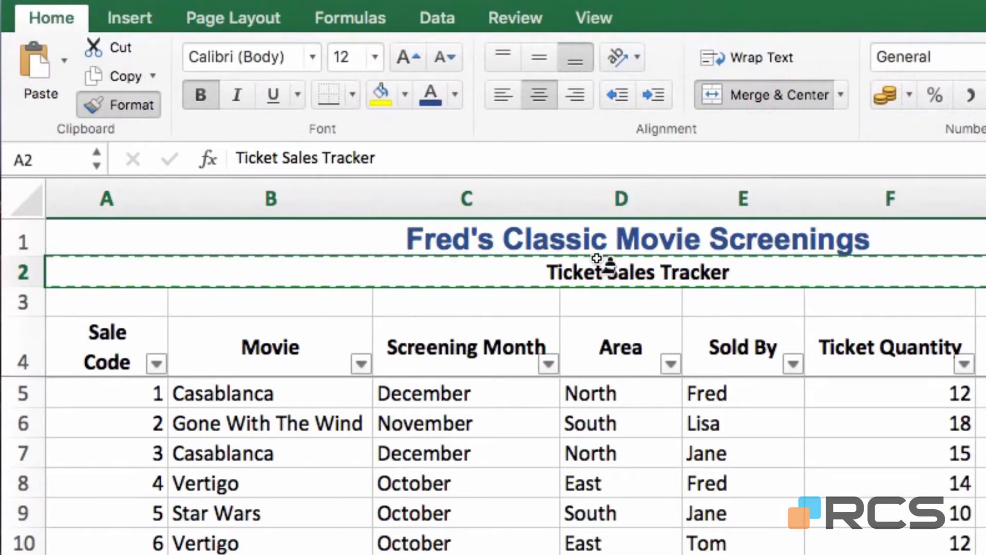
pyautogui.click(604, 237)
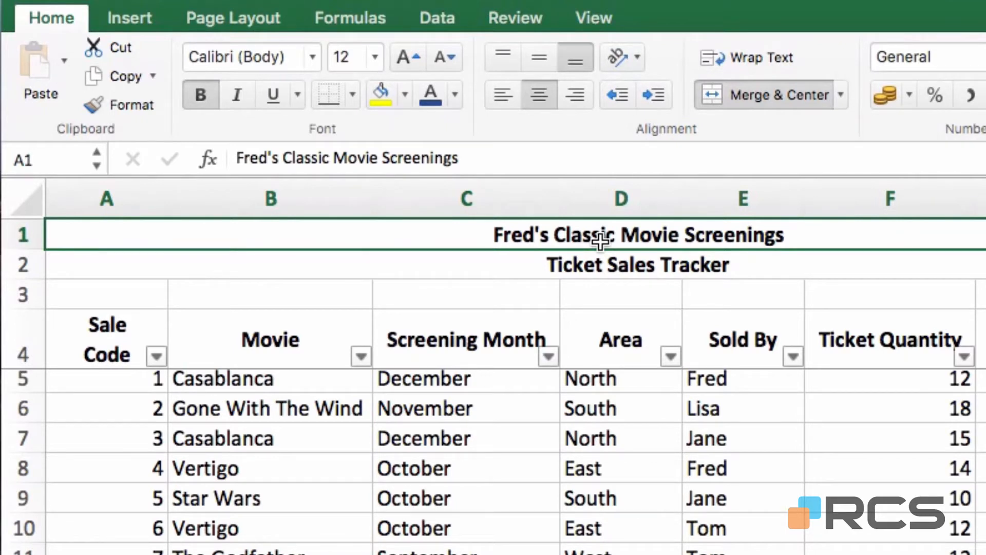
pyautogui.press('super+z')
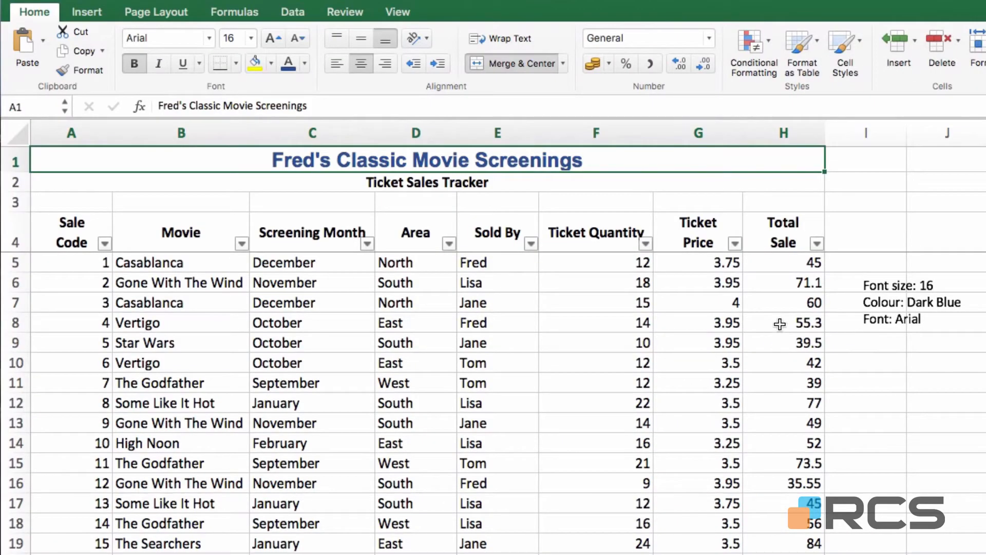
# Delete the font size, colour and font notes text box beside the table
pyautogui.click(864, 295)
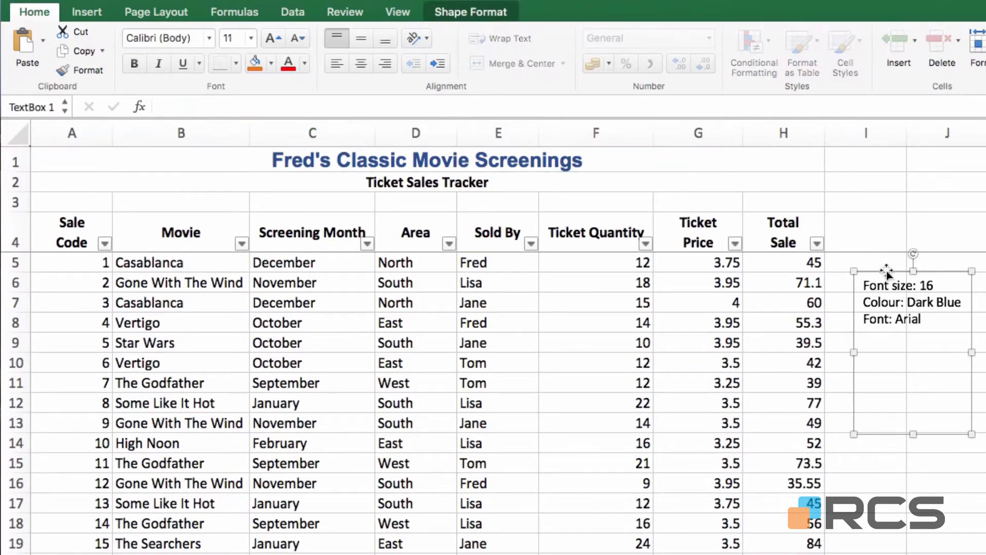
pyautogui.press('Delete')
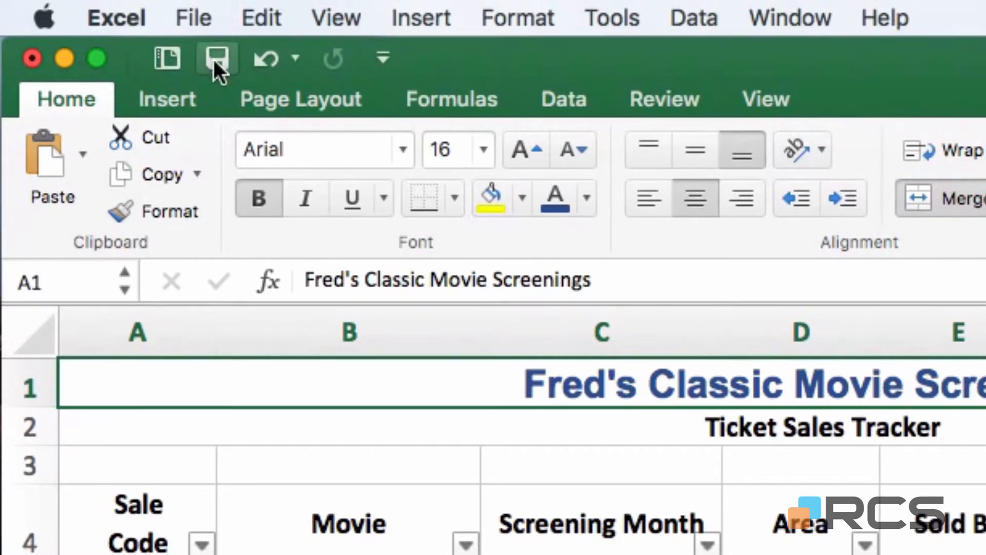
# Tick Developer in the Ribbon preferences via More Commands, save, and close Preferences
pyautogui.click(384, 60)
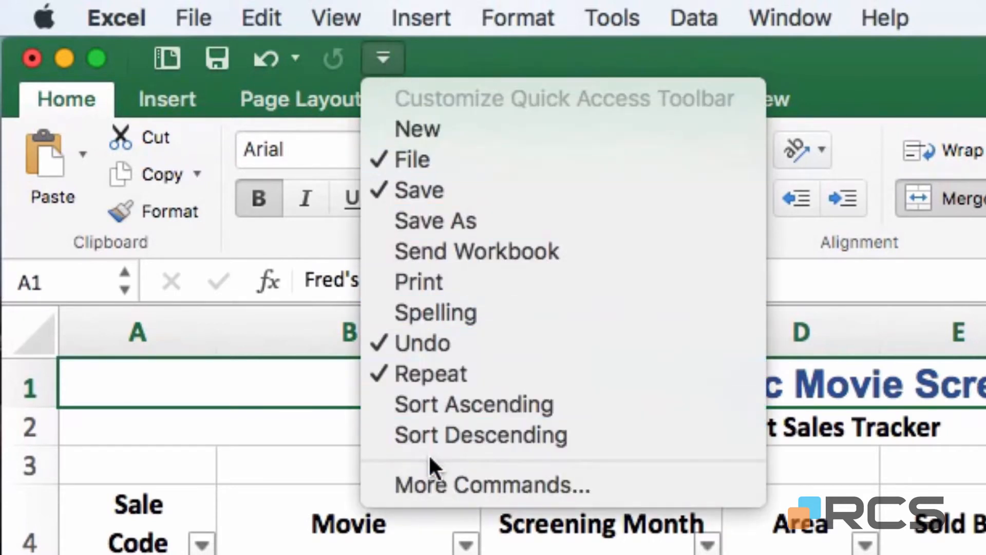
pyautogui.click(499, 485)
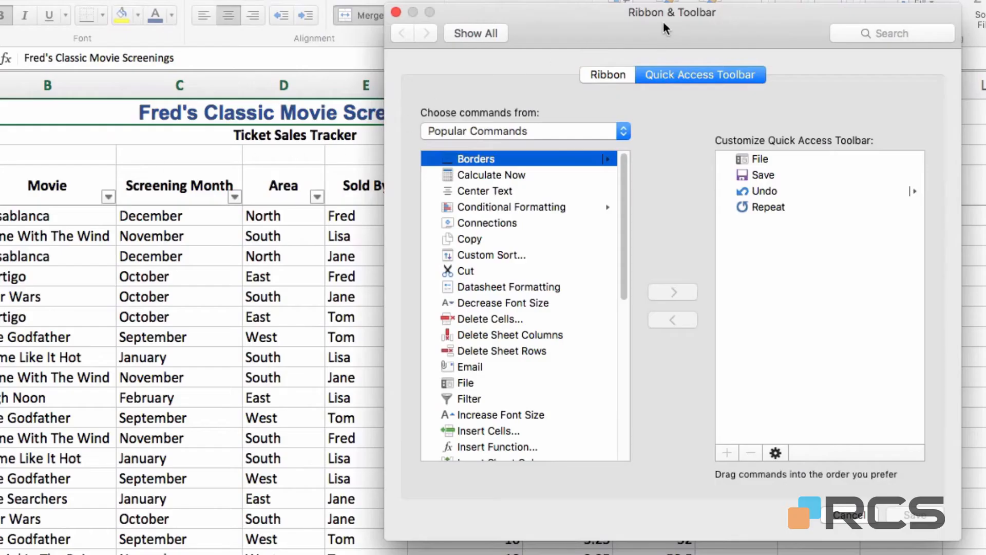
pyautogui.click(606, 76)
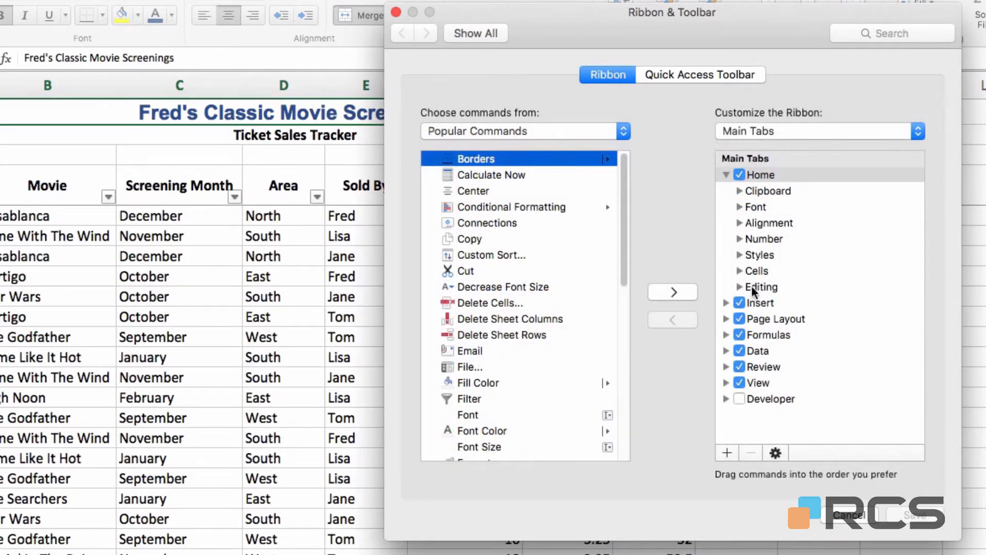
pyautogui.click(739, 399)
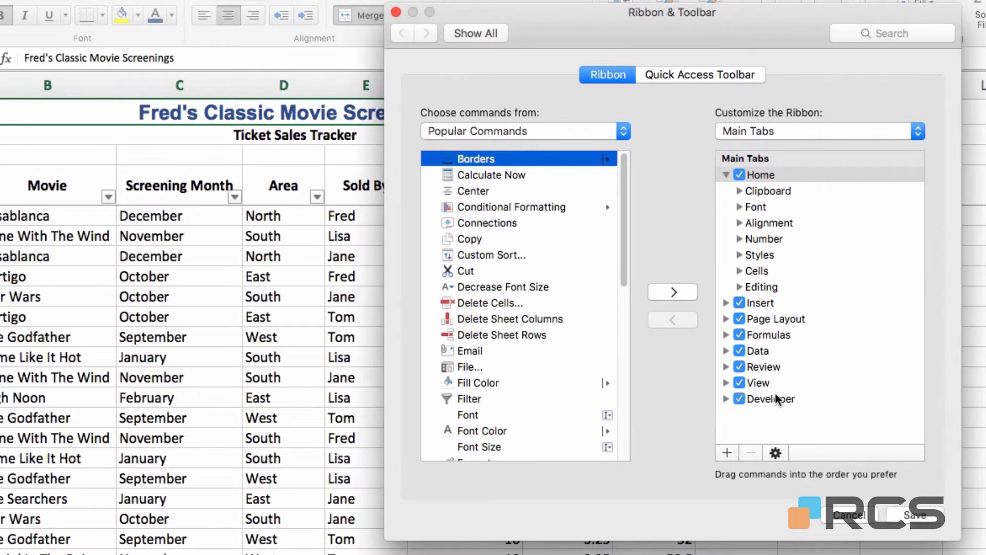
pyautogui.click(902, 514)
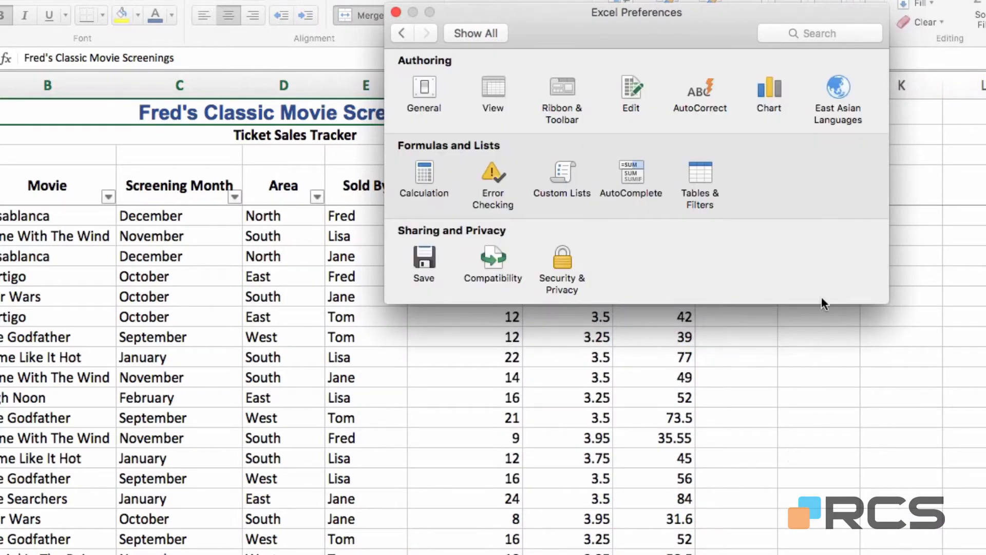
pyautogui.click(395, 12)
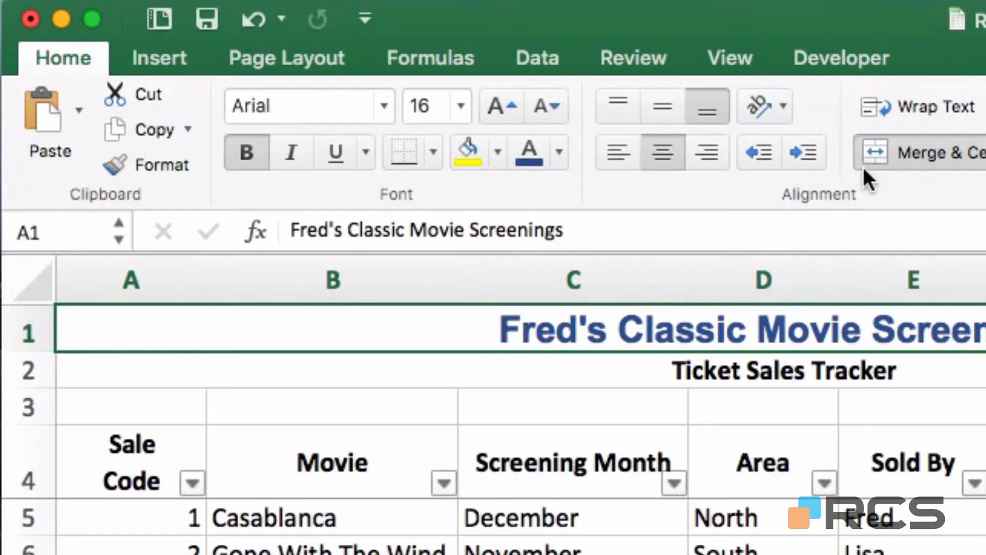
# Switch the ribbon to the Developer tab to show macro and form-control tools
pyautogui.click(850, 53)
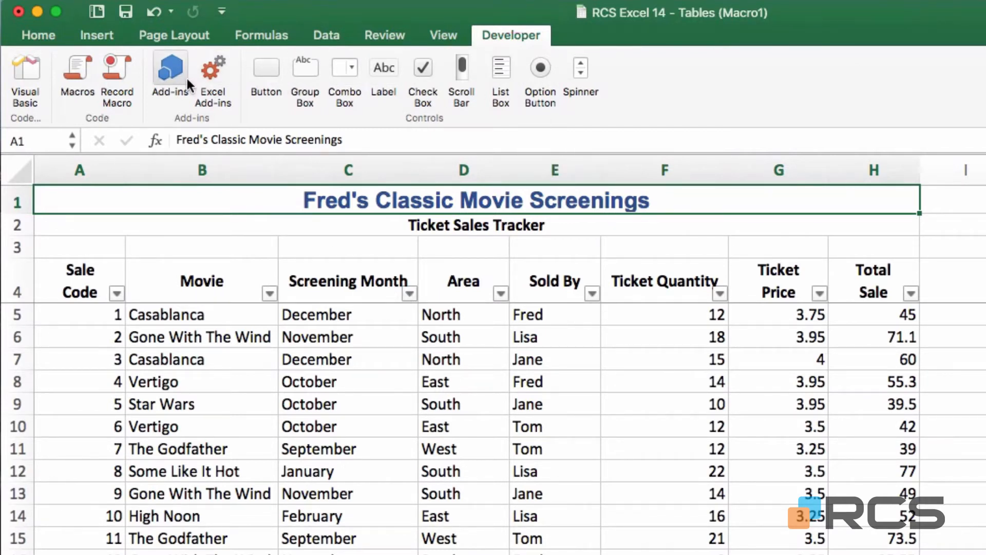
# Record a new macro named December in This Workbook, replacing the default Macro4
pyautogui.click(115, 77)
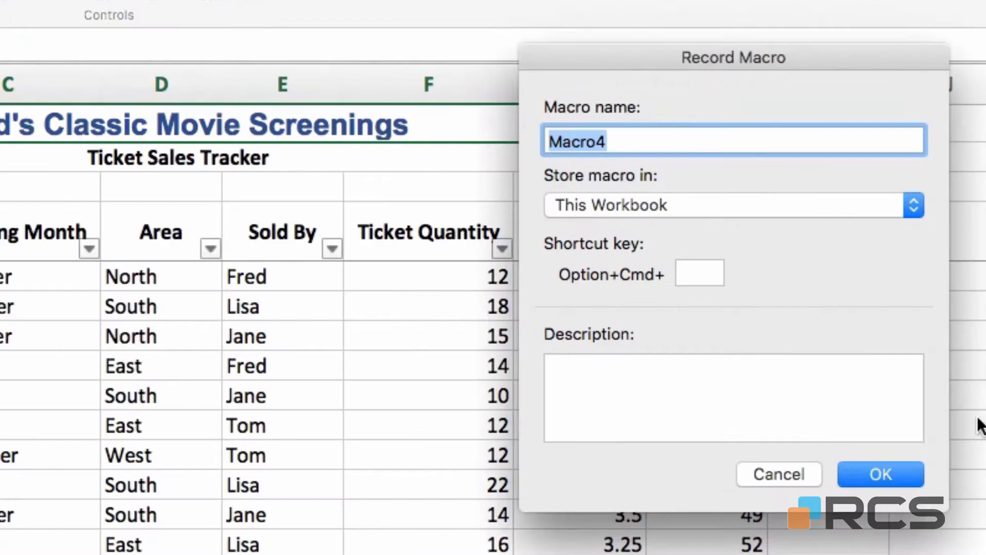
pyautogui.press('BackSpace')
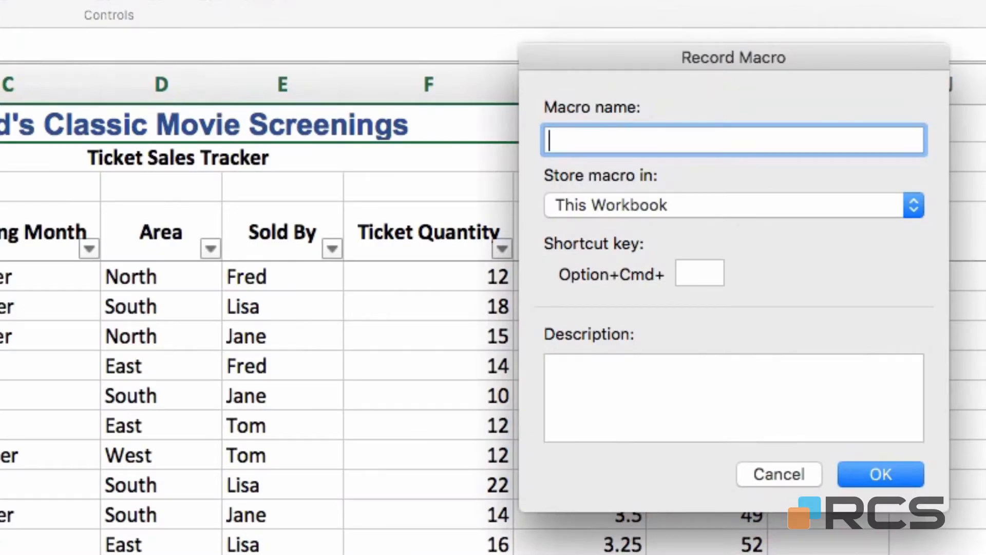
pyautogui.write('December')
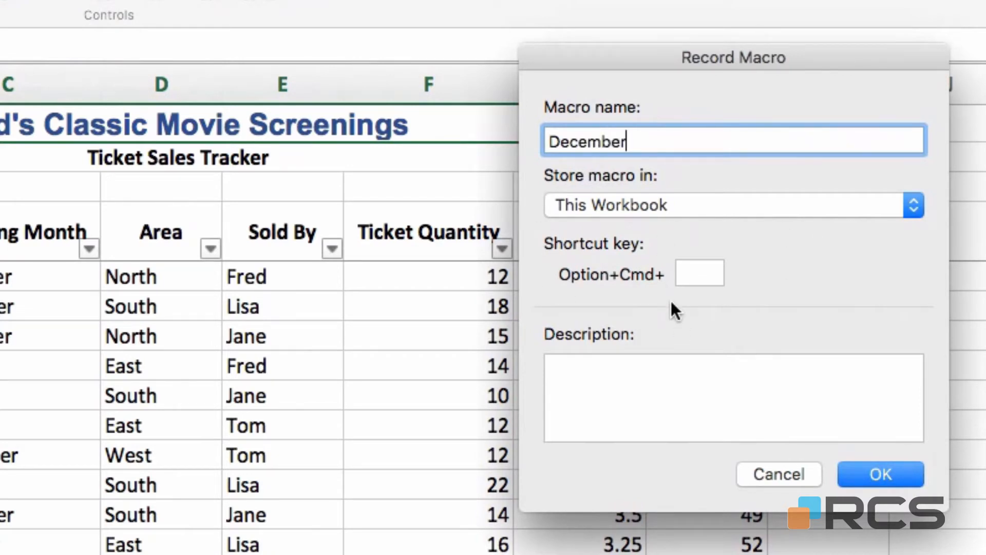
pyautogui.click(893, 483)
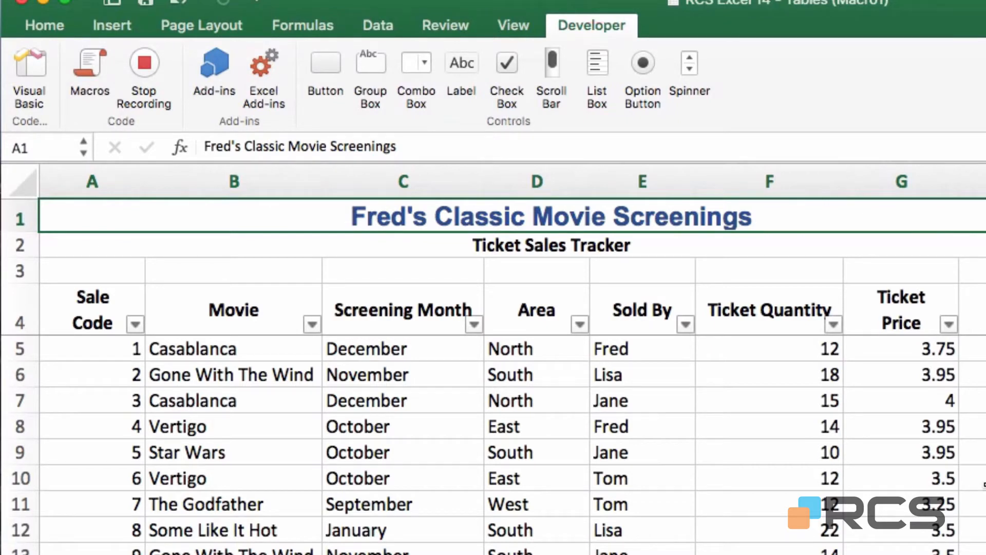
# Filter the Screening Month column to show only December screenings
pyautogui.click(475, 321)
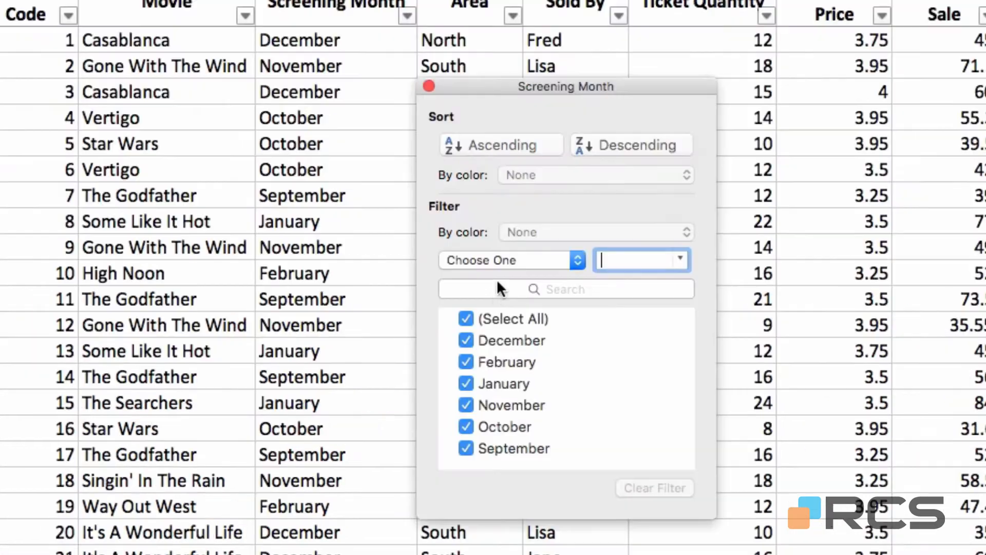
pyautogui.click(467, 316)
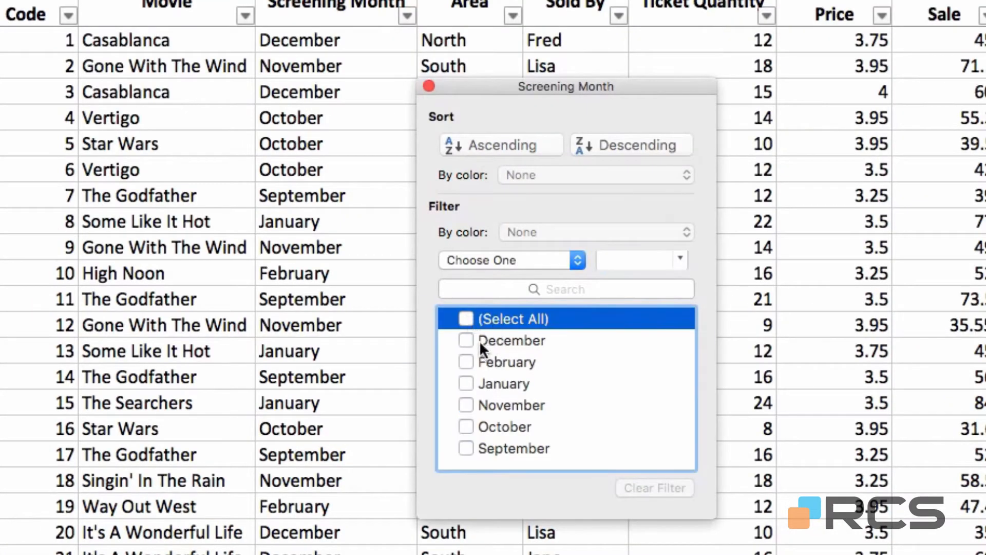
pyautogui.click(466, 341)
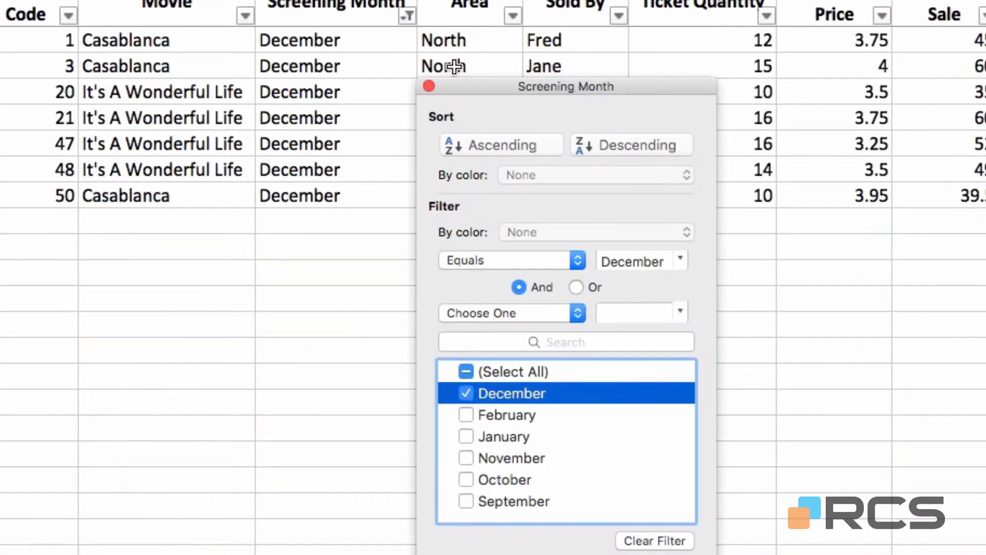
pyautogui.click(431, 85)
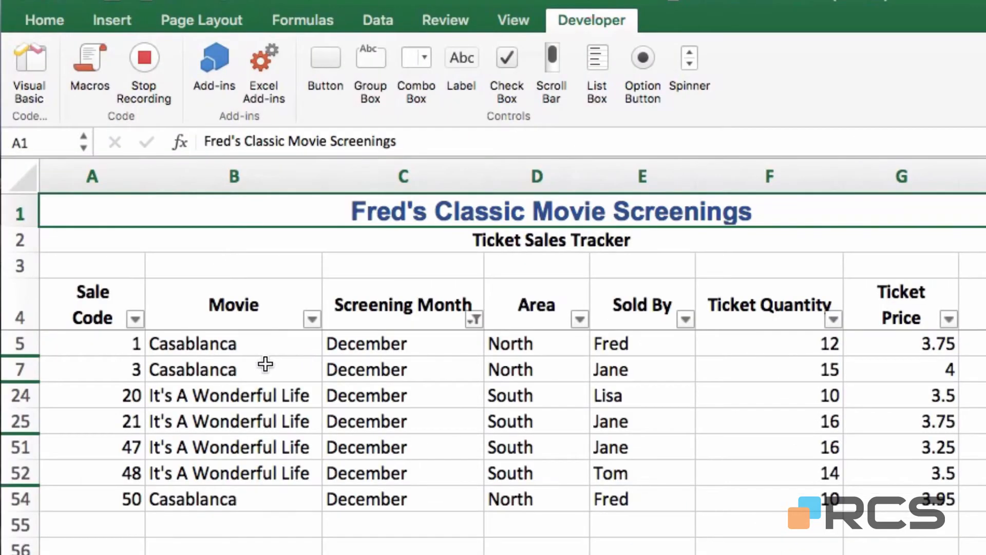
# Sort the December rows A to Z by Movie, putting Casablanca first
pyautogui.click(265, 364)
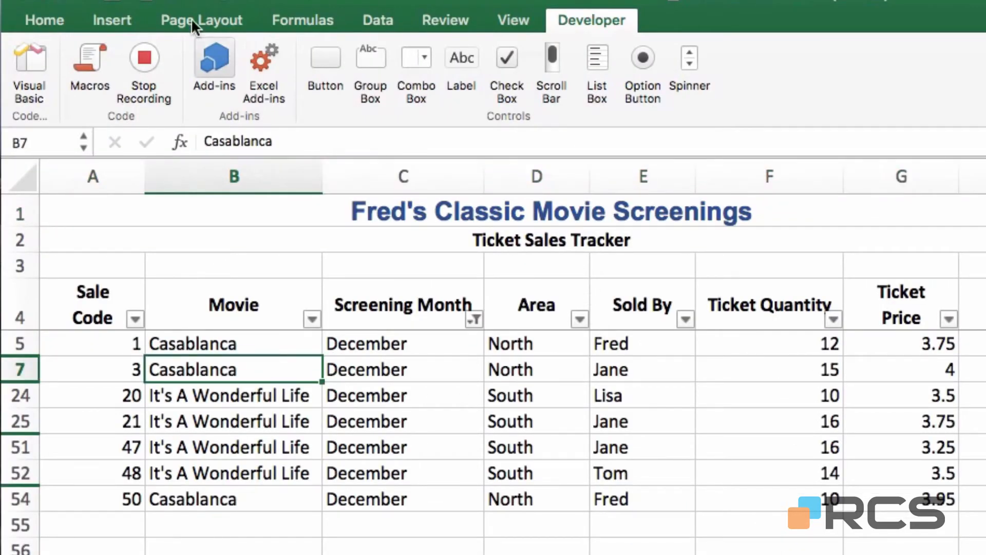
pyautogui.click(381, 19)
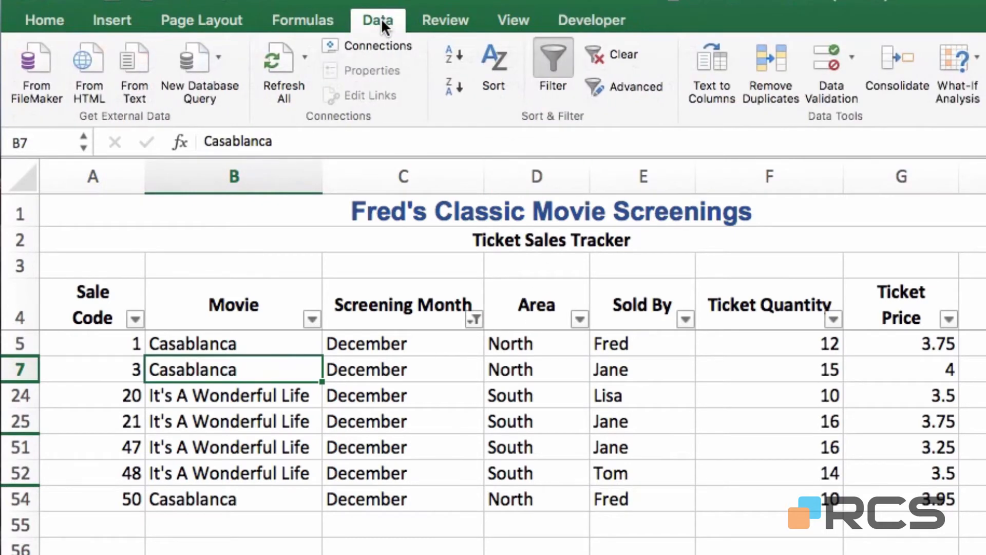
pyautogui.click(450, 56)
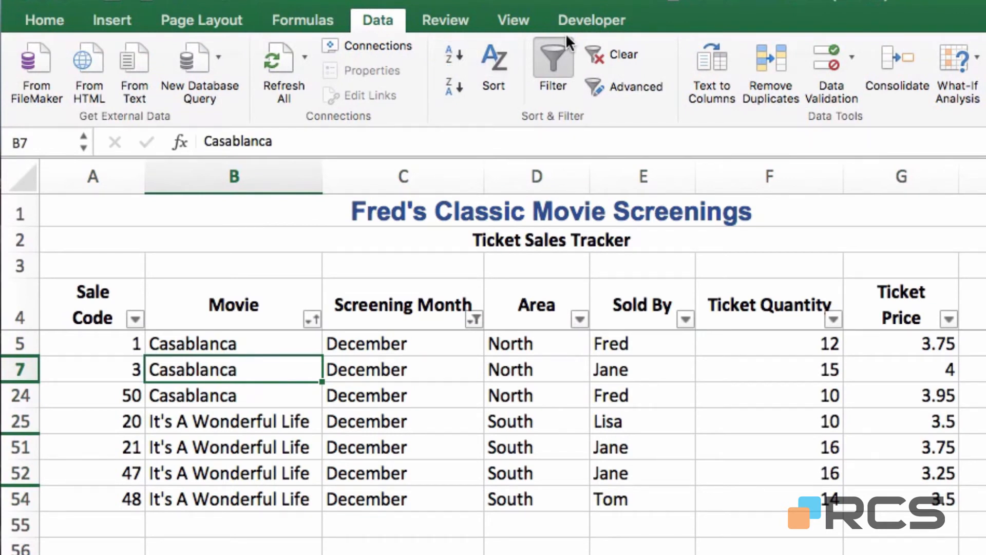
pyautogui.click(594, 20)
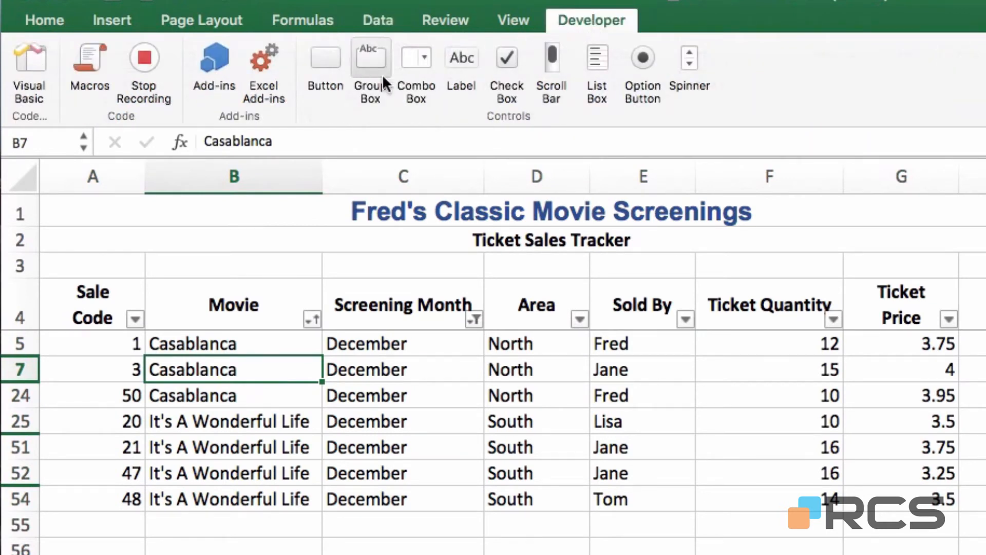
# Stop recording the December macro and clear the filter so every month shows
pyautogui.click(137, 56)
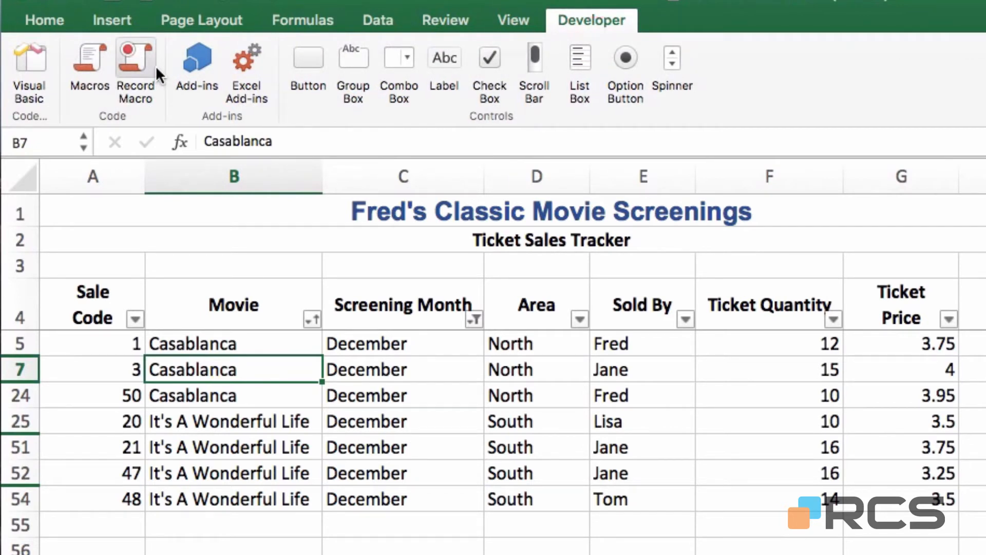
pyautogui.click(375, 21)
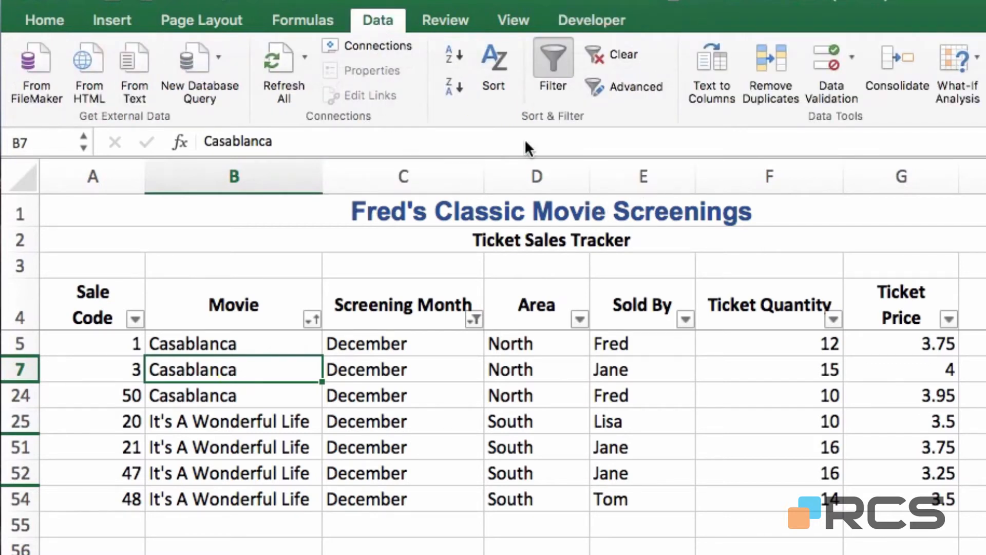
pyautogui.click(609, 53)
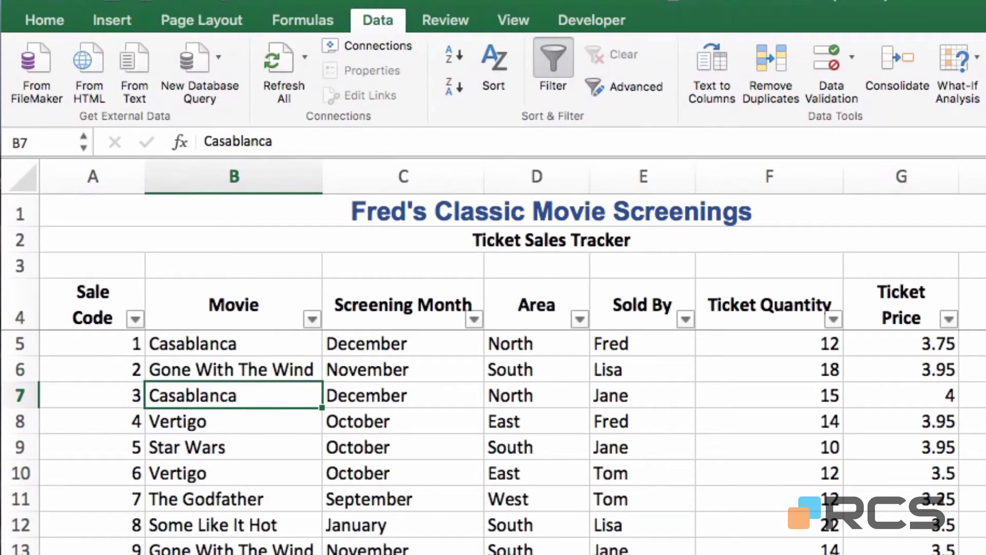
pyautogui.click(602, 22)
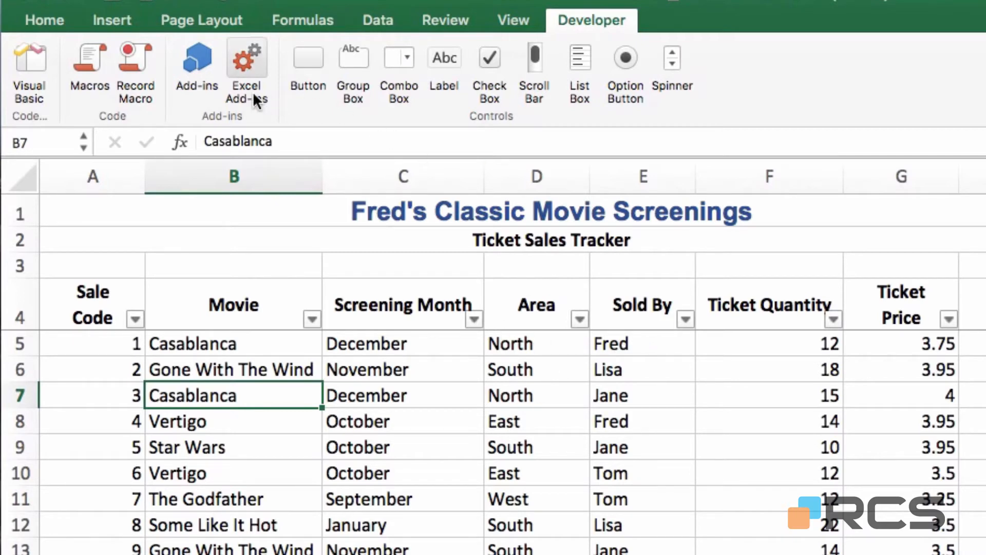
# Start recording a macro named Fred and filter Sold By to Fred only
pyautogui.click(138, 75)
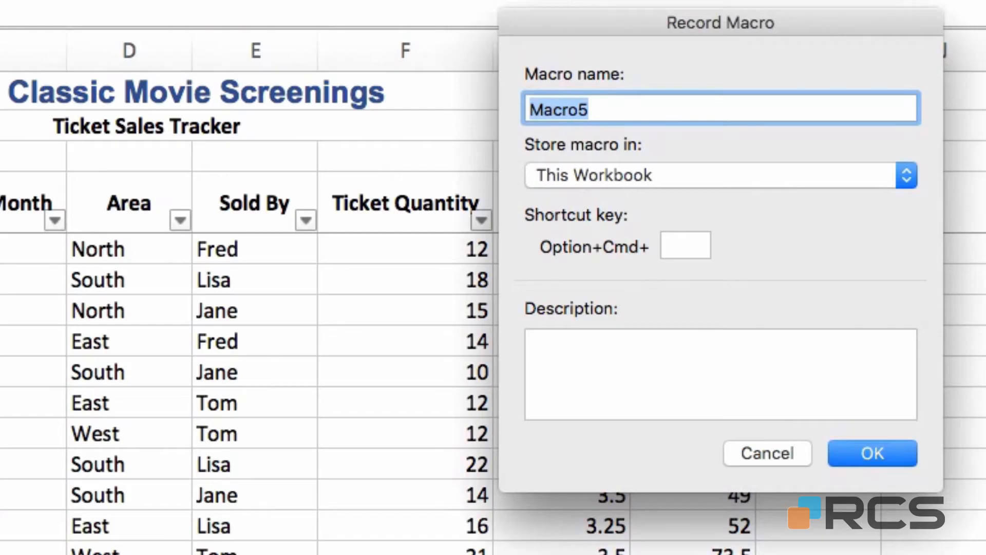
pyautogui.write('Fred')
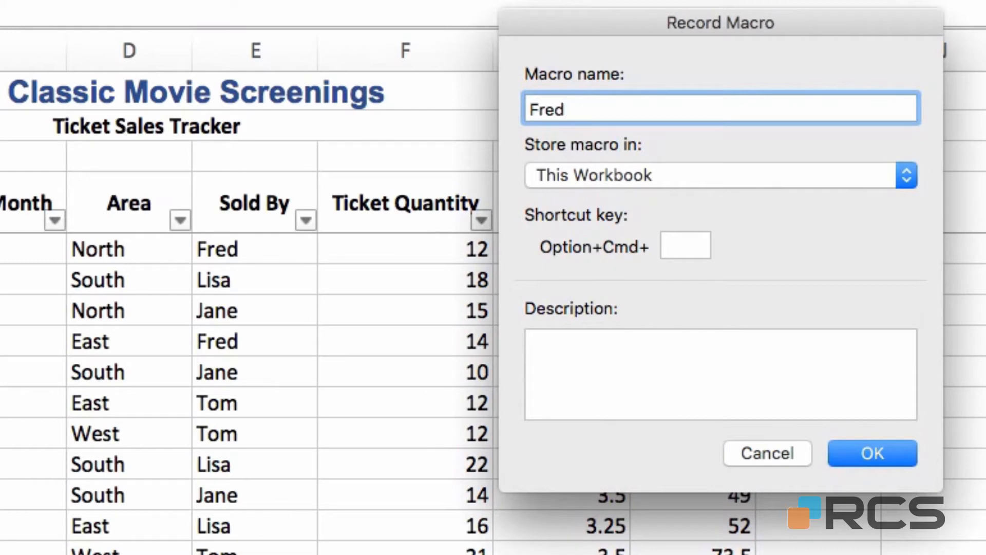
pyautogui.click(867, 453)
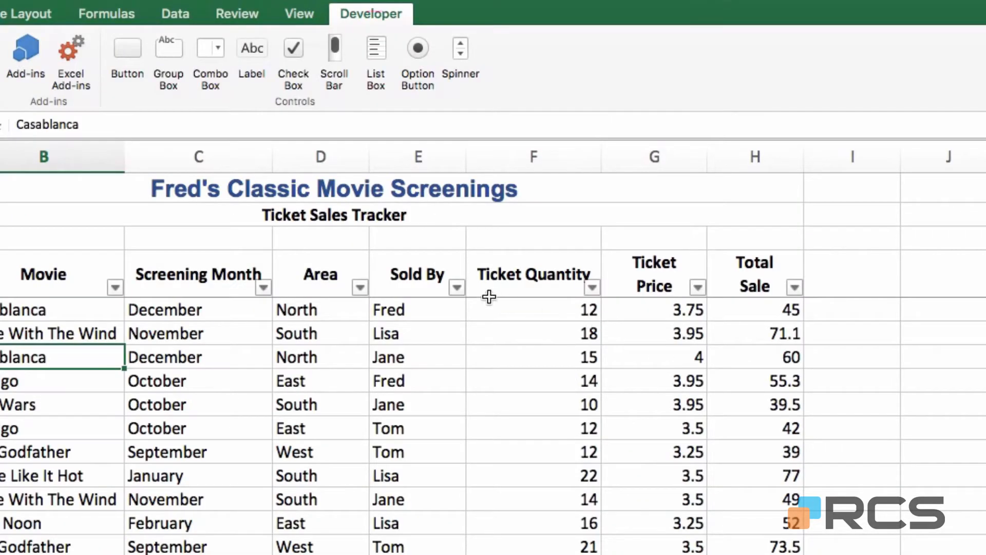
pyautogui.click(458, 287)
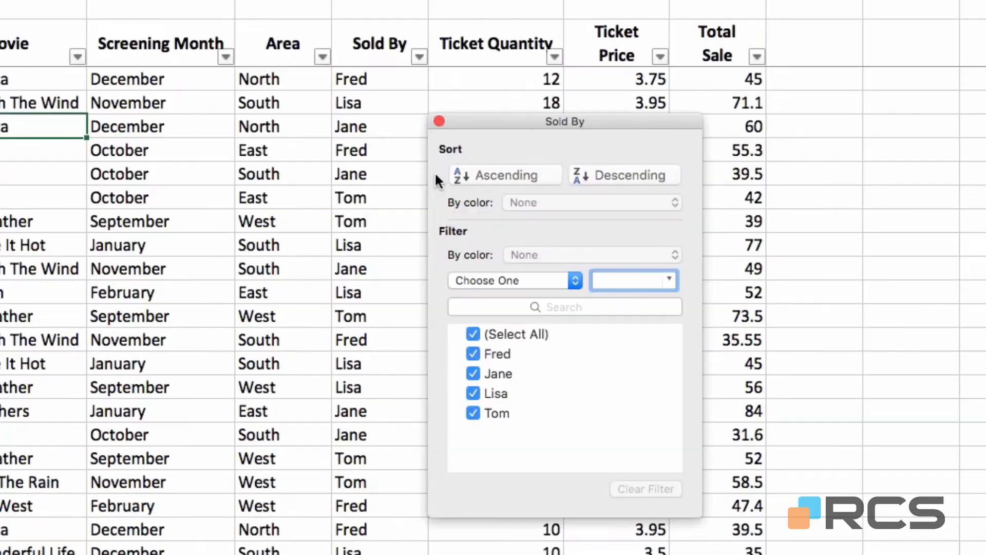
pyautogui.click(472, 335)
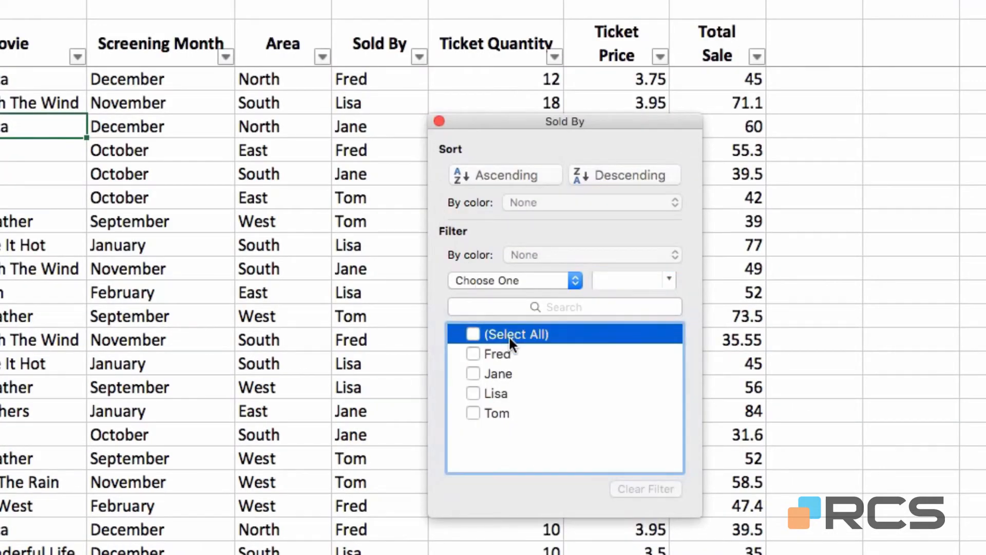
pyautogui.click(473, 354)
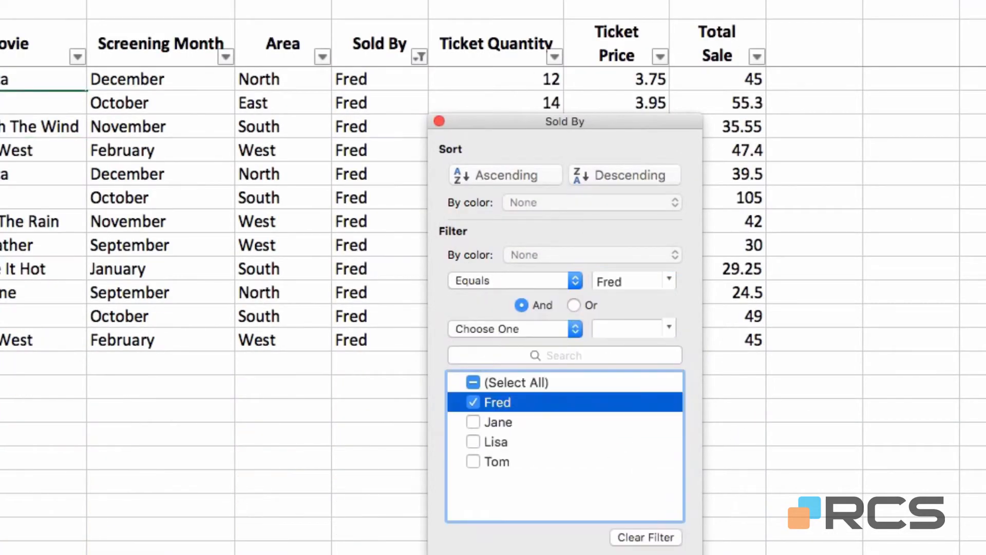
pyautogui.click(439, 121)
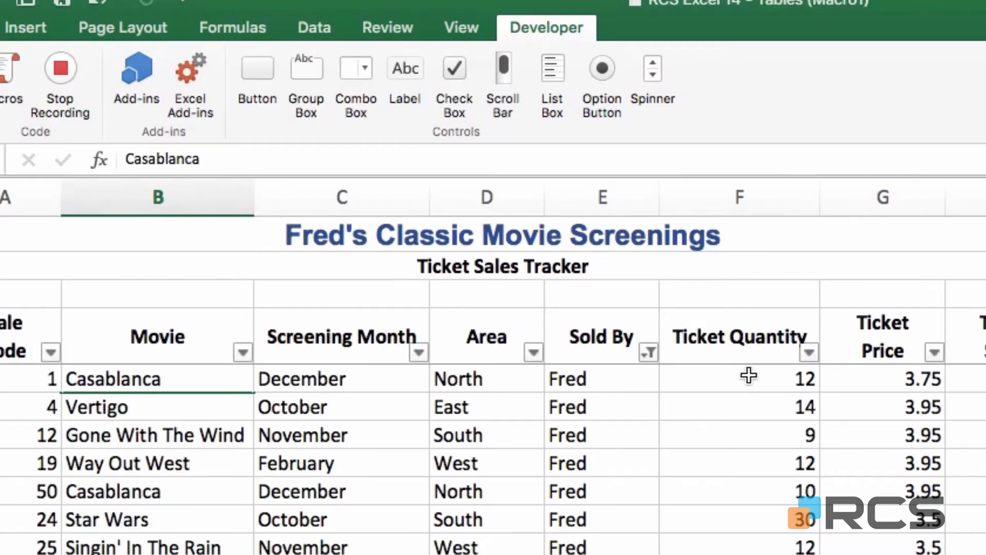
# Sort Ticket Quantity largest to smallest, then stop recording the Fred macro
pyautogui.click(748, 375)
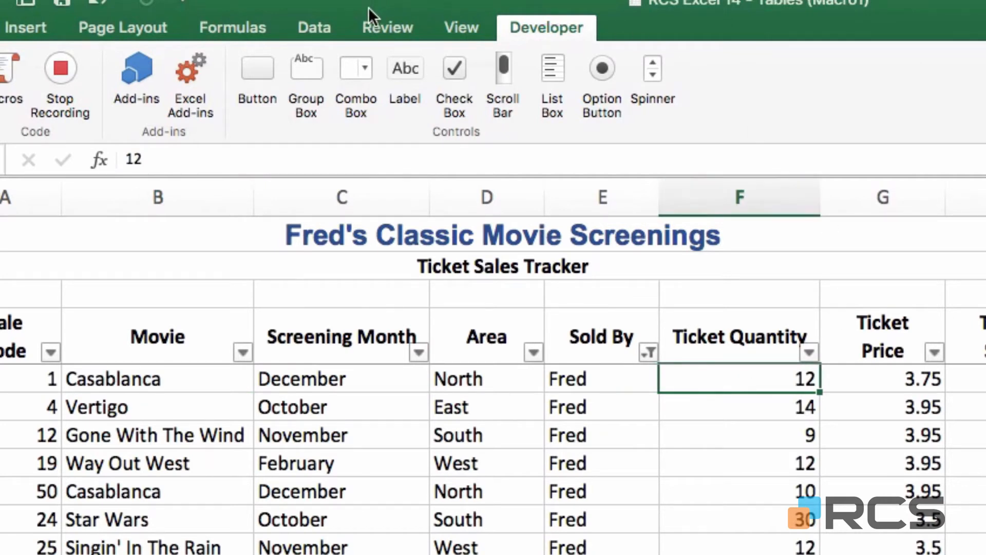
pyautogui.click(325, 25)
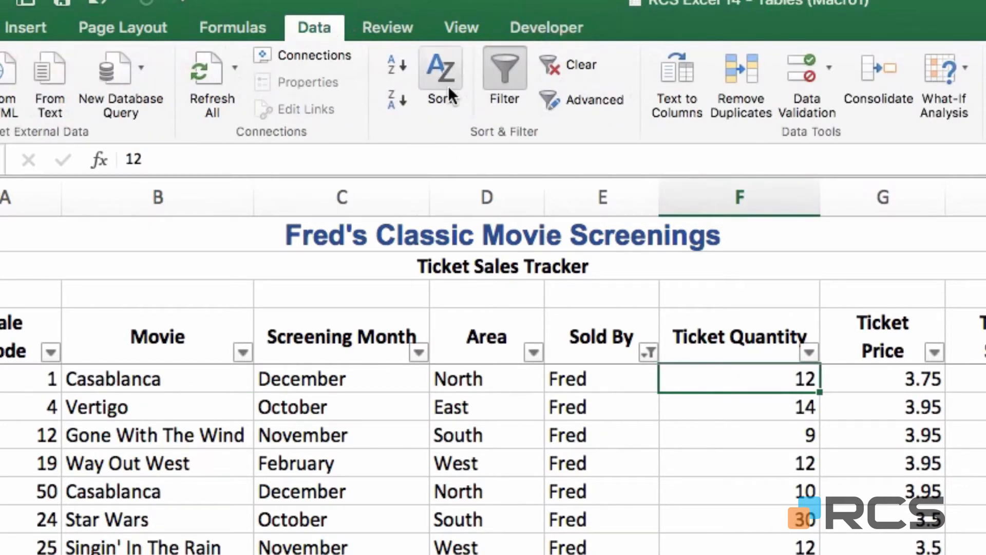
pyautogui.click(396, 98)
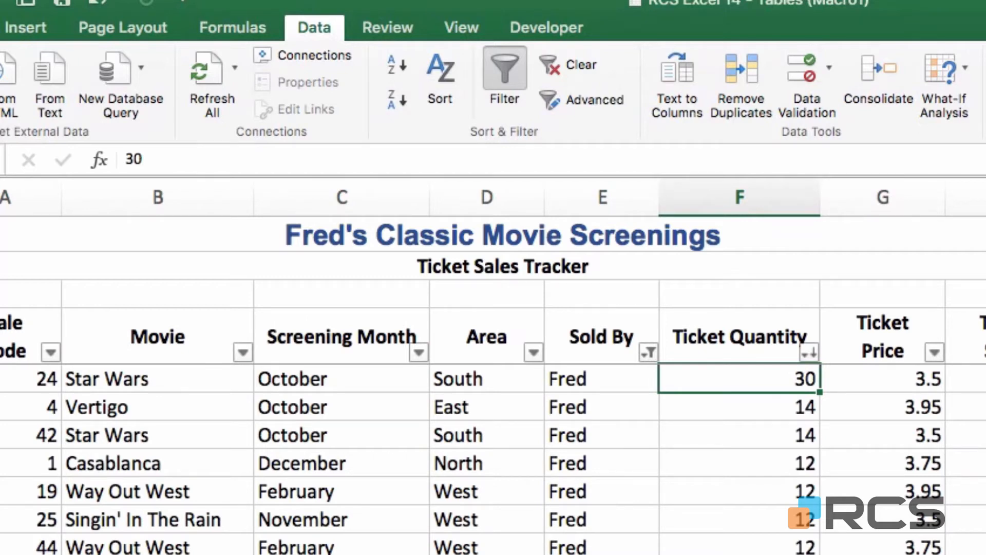
pyautogui.click(551, 26)
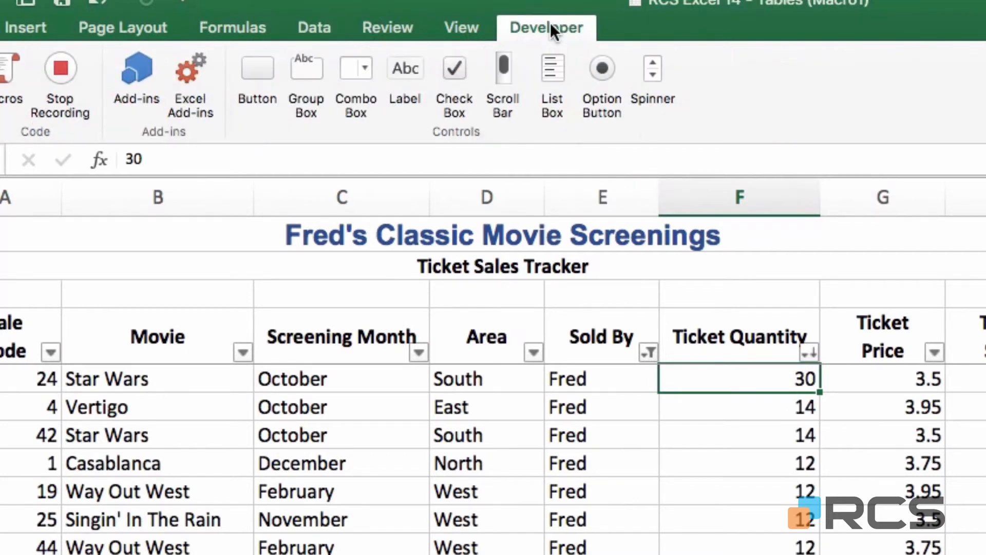
pyautogui.click(69, 65)
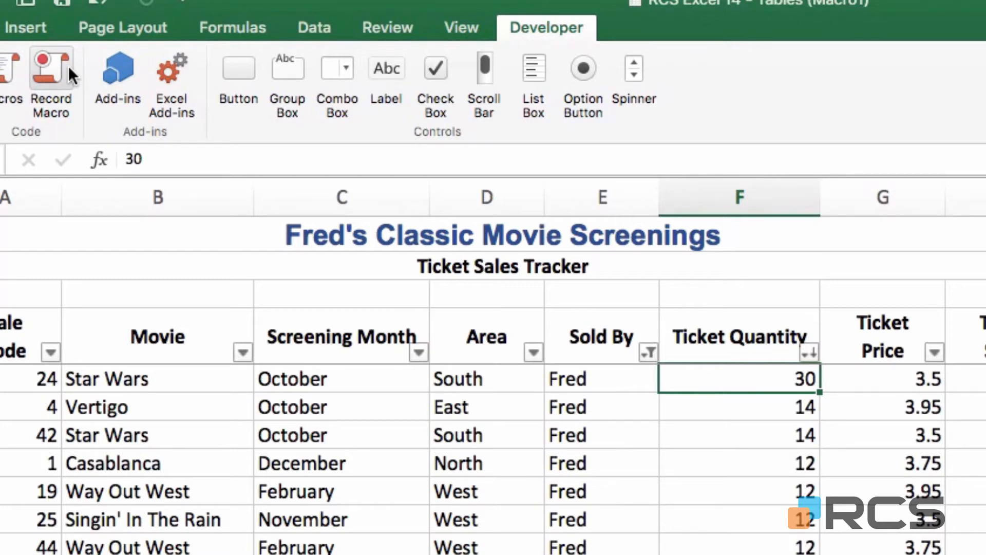
# Begin recording a macro named Resettable, stored in This Workbook
pyautogui.click(56, 84)
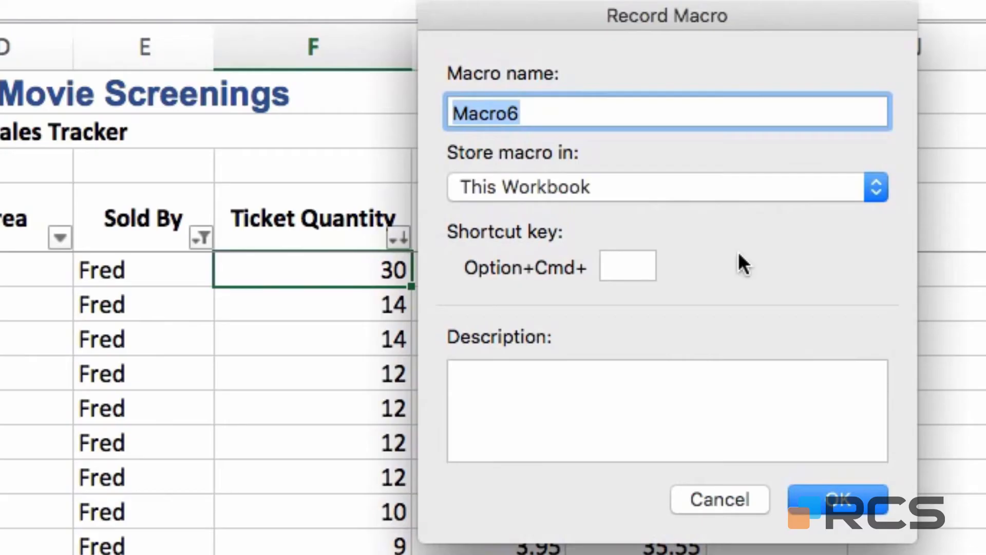
pyautogui.write('R')
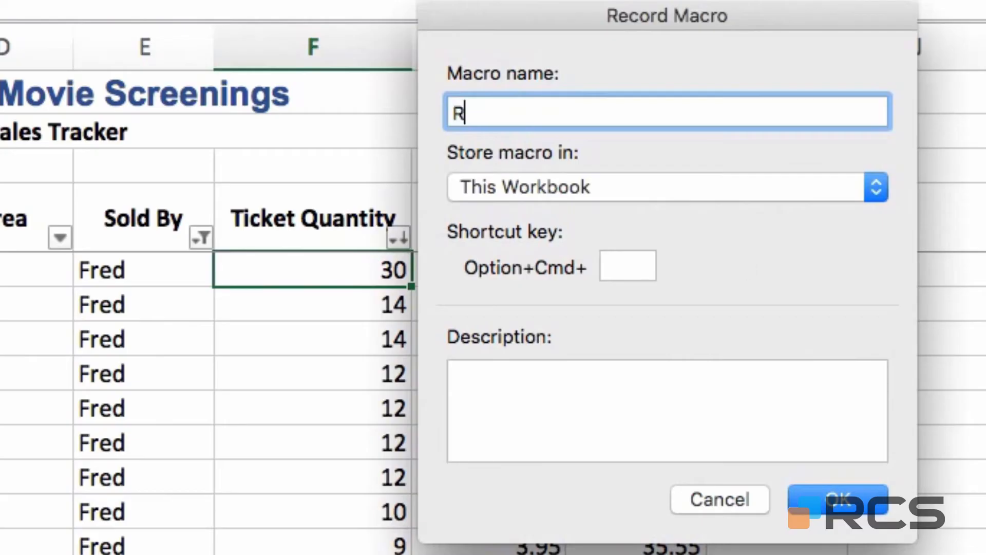
pyautogui.write('esettab')
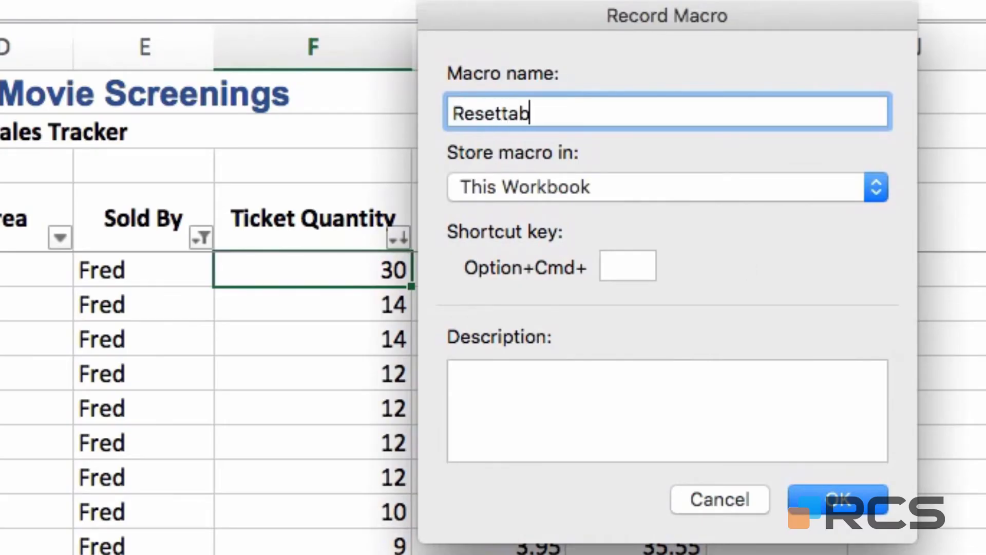
pyautogui.write('le')
pyautogui.press('Return')
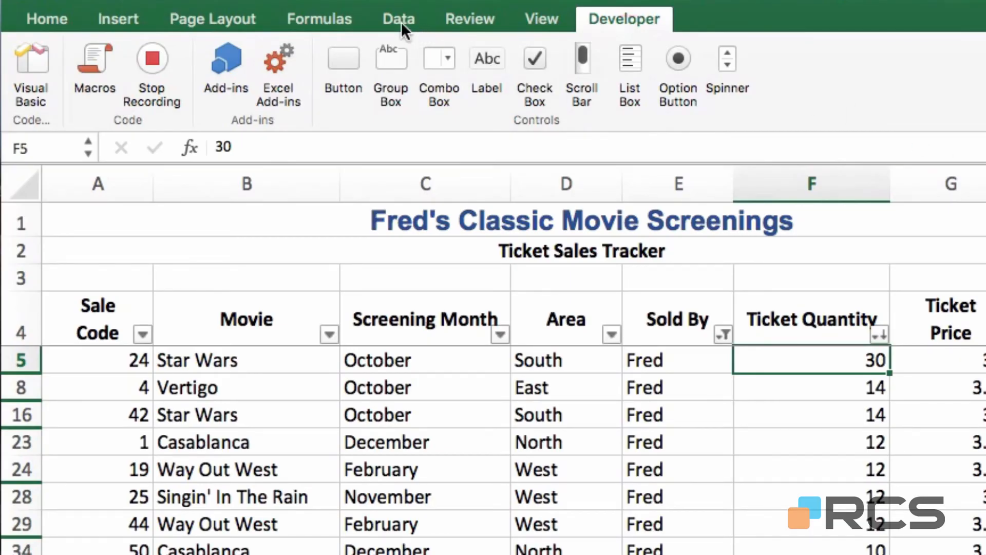
# Clear all filters and sort the table by Sale Code, smallest to largest
pyautogui.click(402, 21)
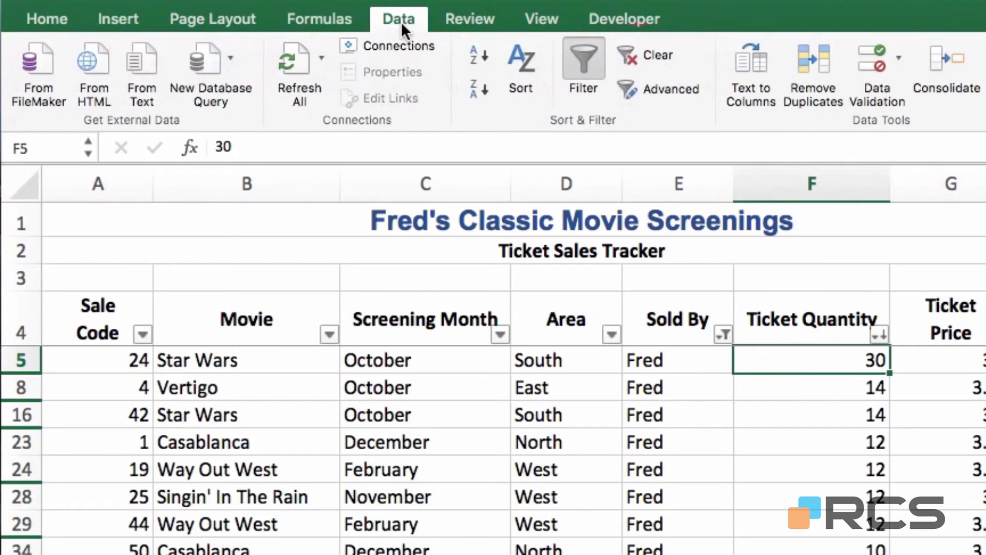
pyautogui.click(641, 57)
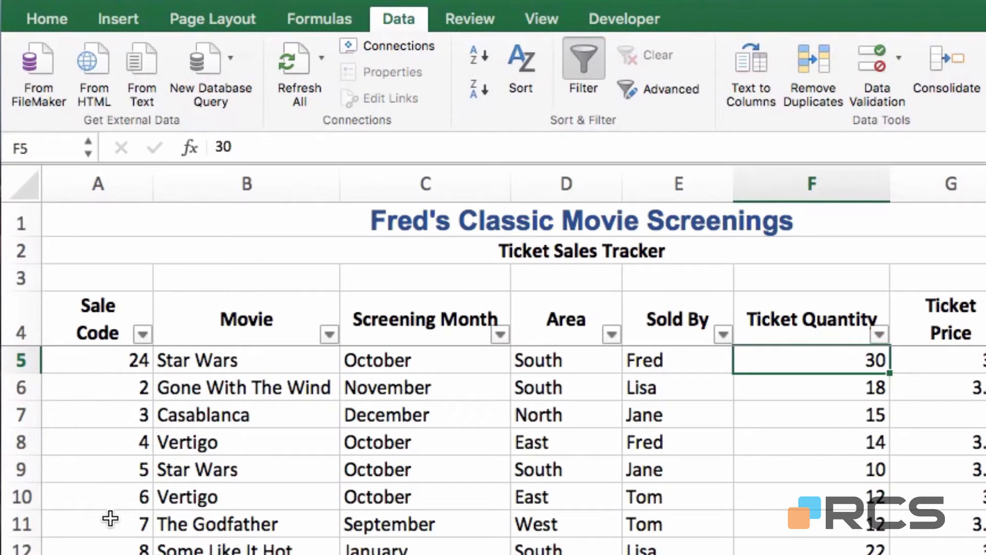
pyautogui.click(110, 432)
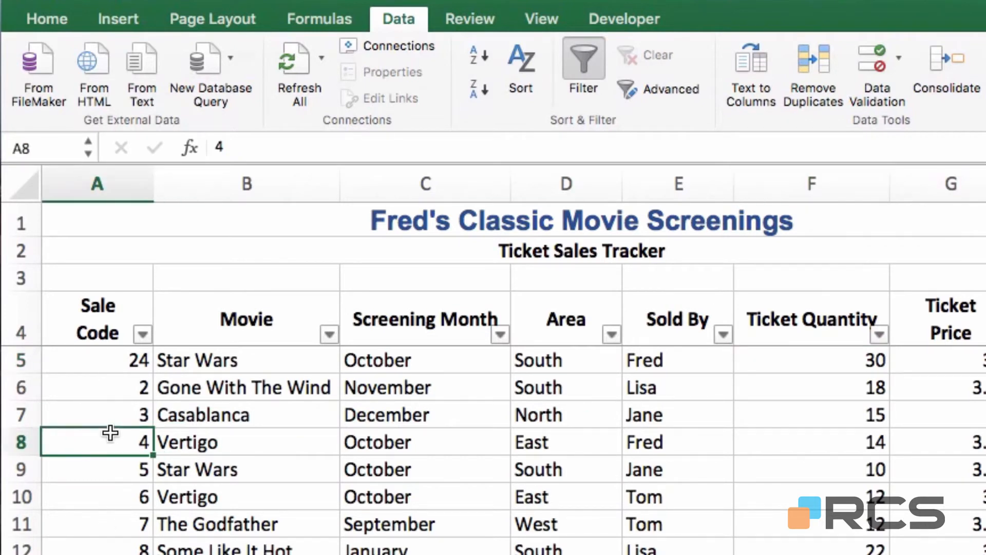
pyautogui.click(484, 57)
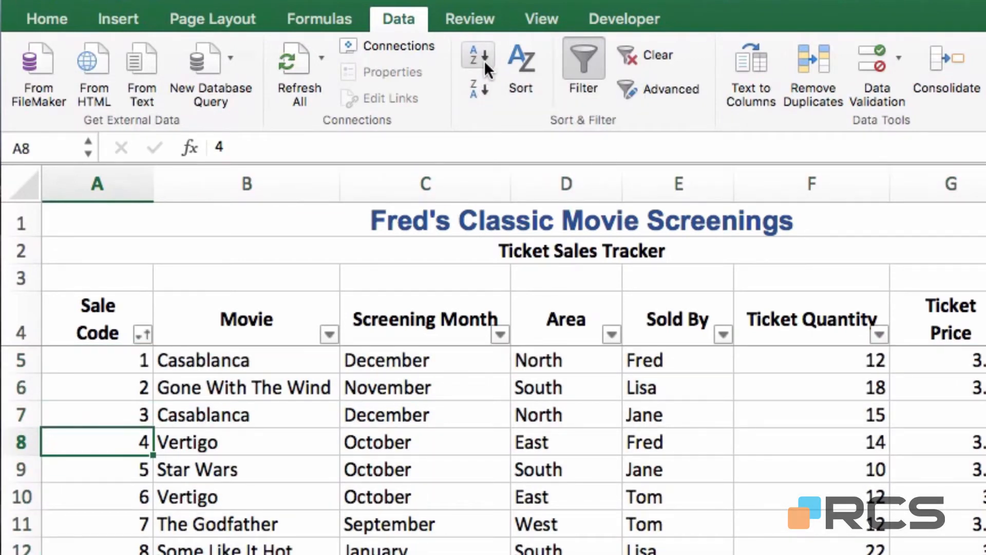
pyautogui.click(632, 15)
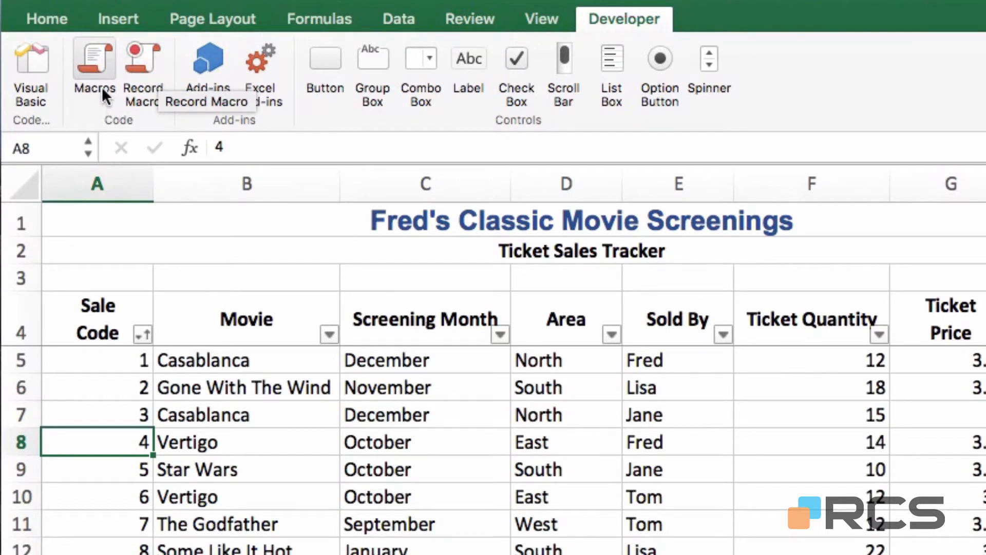
pyautogui.click(97, 62)
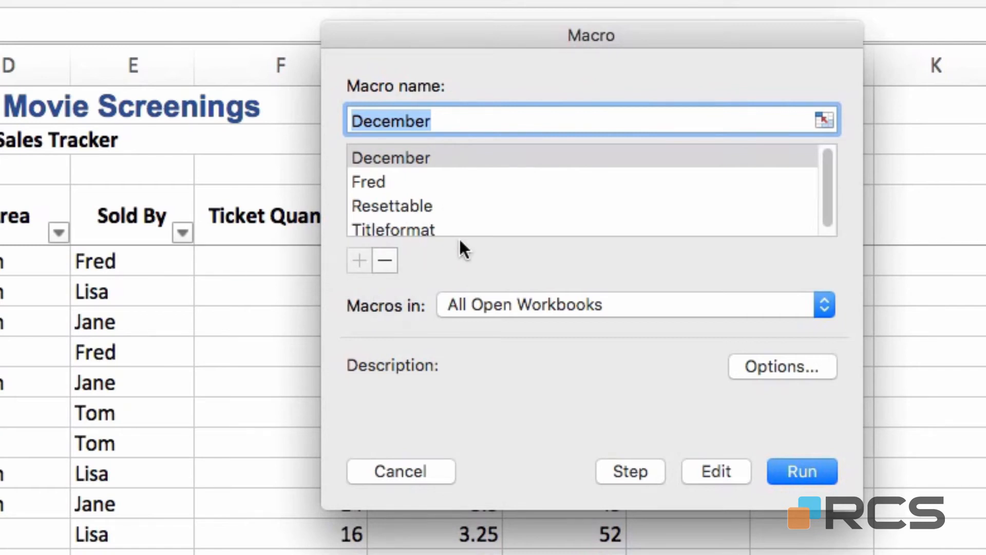
pyautogui.click(418, 468)
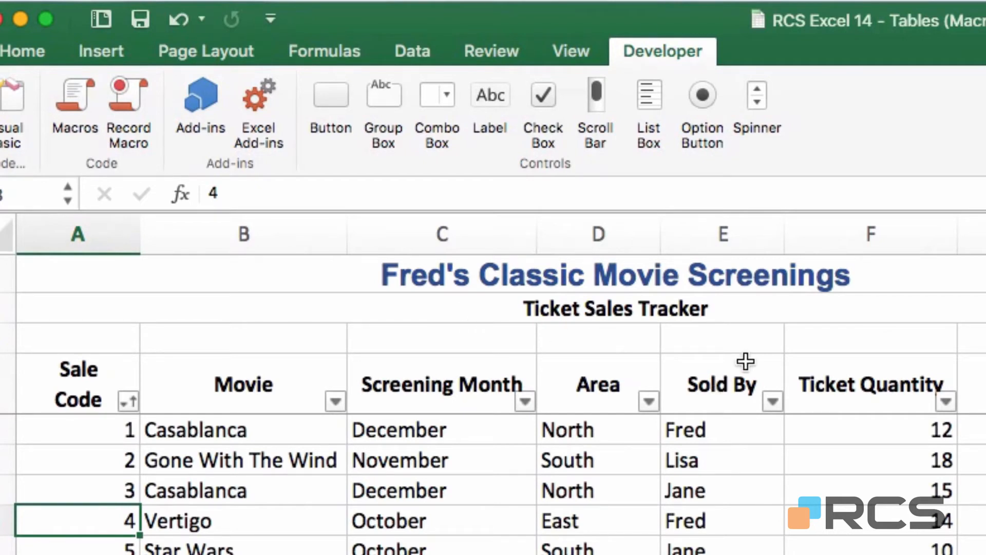
# Unfreeze the header panes and confirm the whole sheet scrolls normally
pyautogui.click(568, 49)
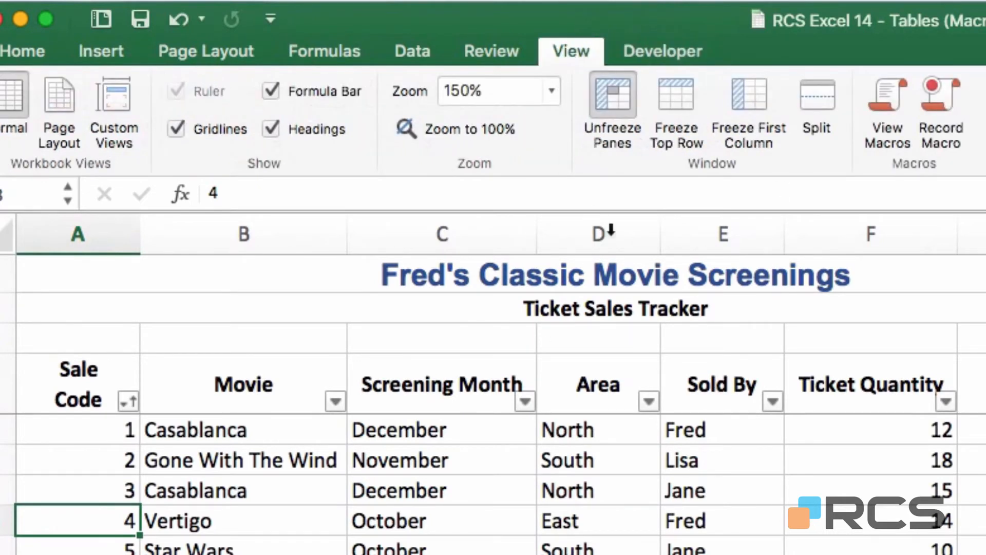
pyautogui.click(617, 102)
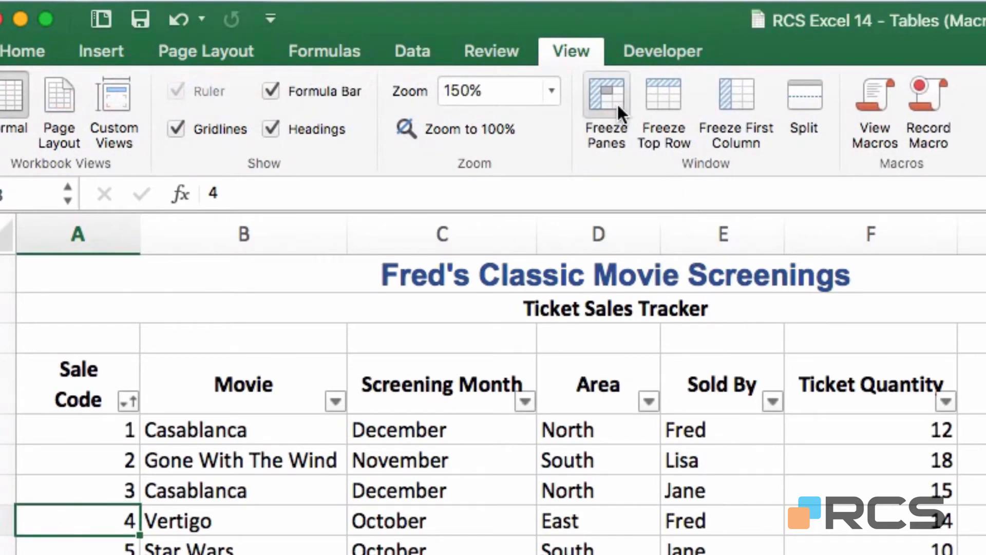
pyautogui.scroll(-8, 493, 406)
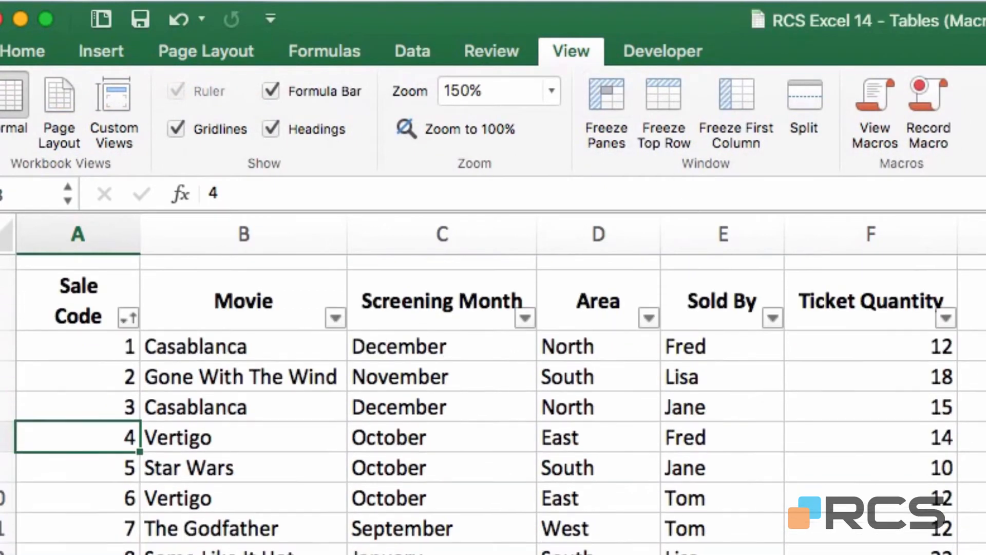
pyautogui.scroll(8, 493, 406)
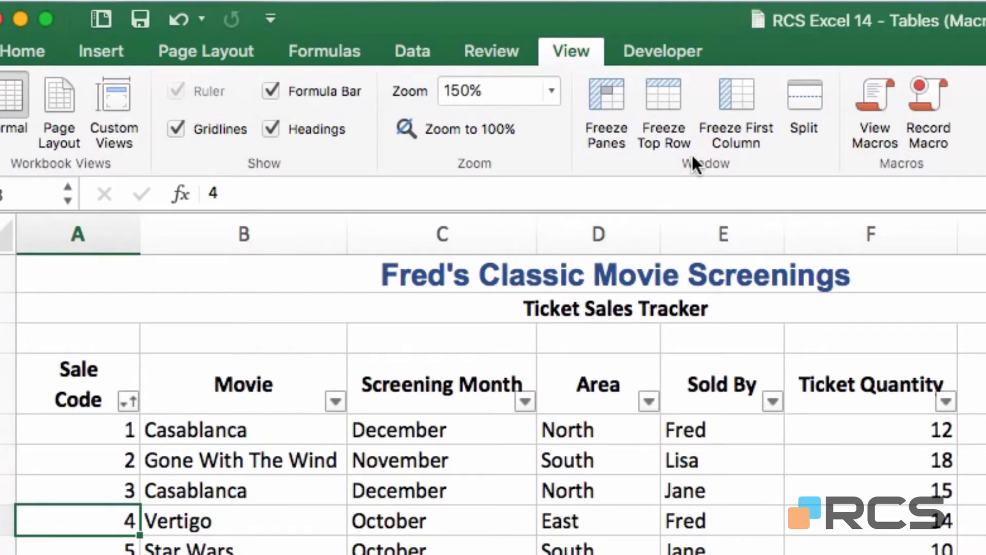
pyautogui.click(655, 53)
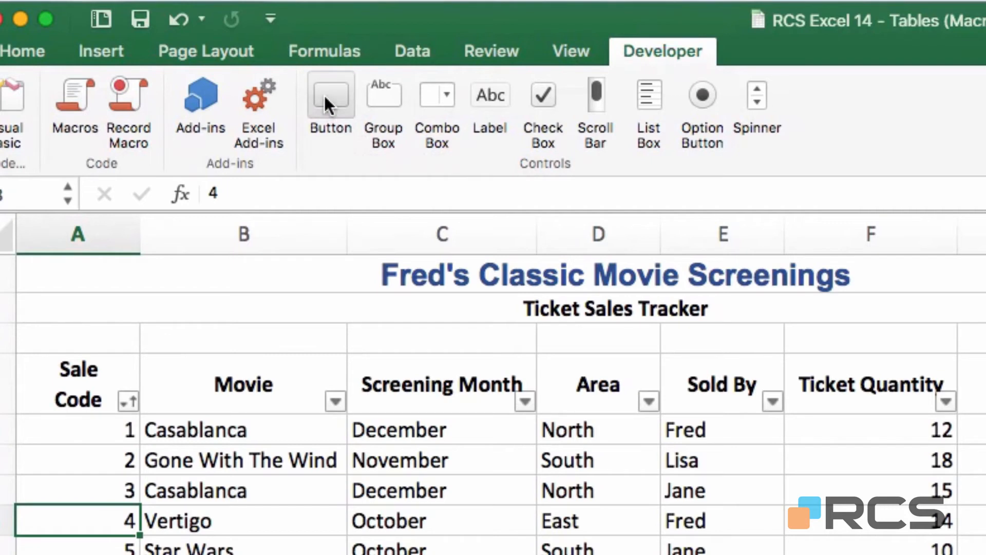
# Draw a form button above the Screening Month header and assign it the December macro
pyautogui.click(349, 113)
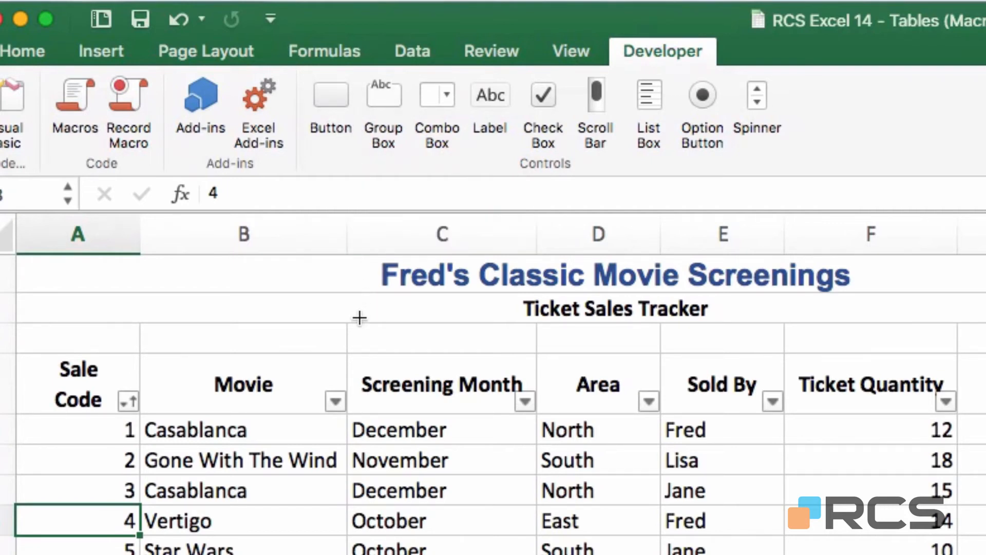
pyautogui.moveTo(351, 322); pyautogui.dragTo(533, 350)
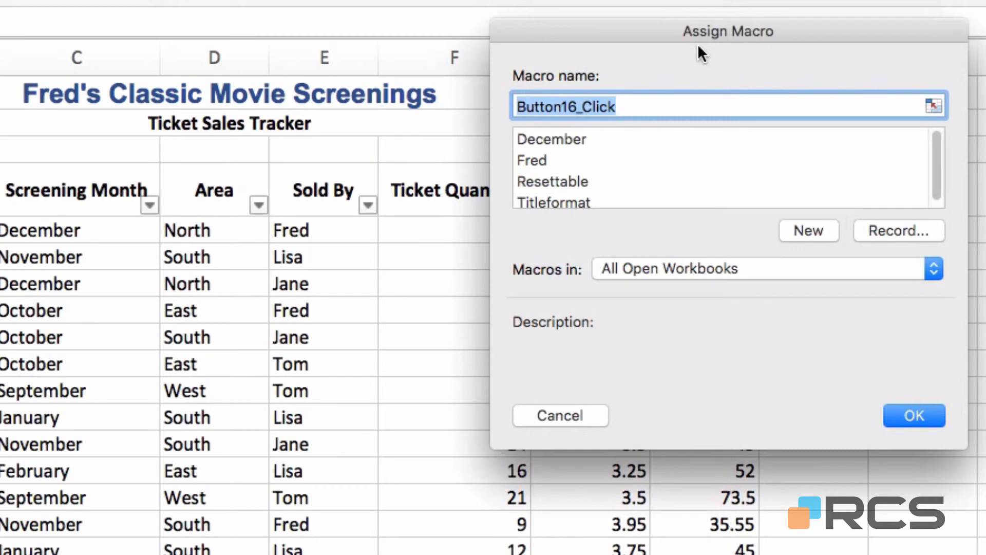
pyautogui.click(546, 141)
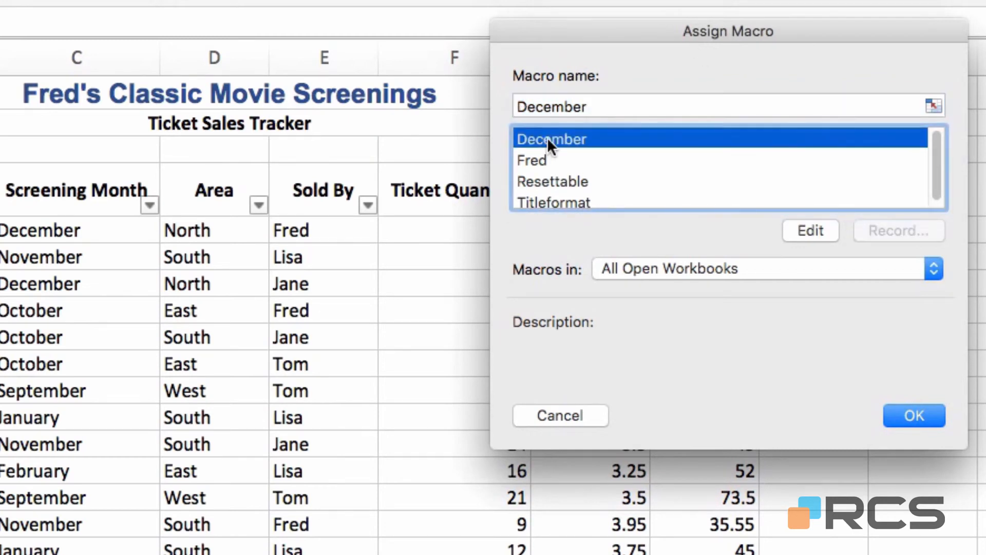
pyautogui.click(933, 417)
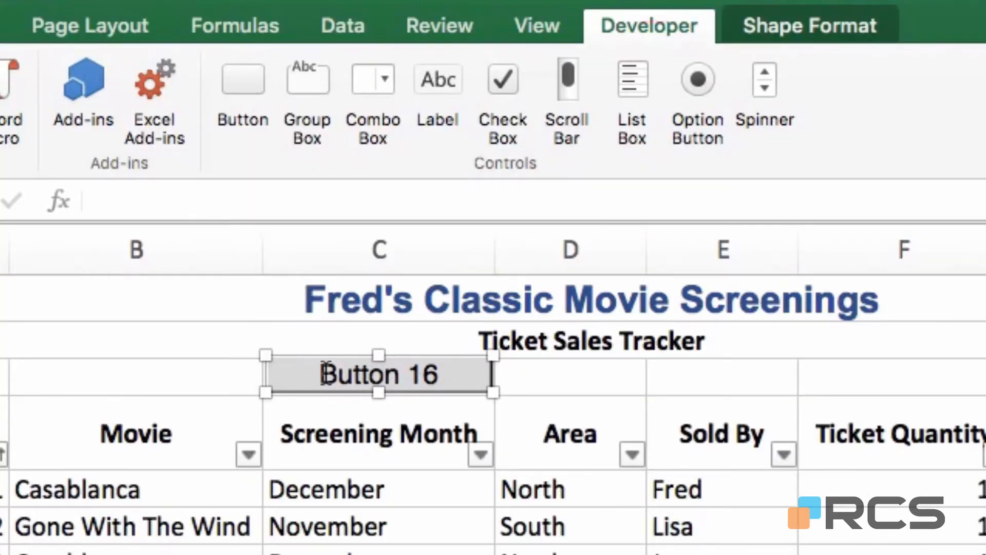
pyautogui.click(327, 366)
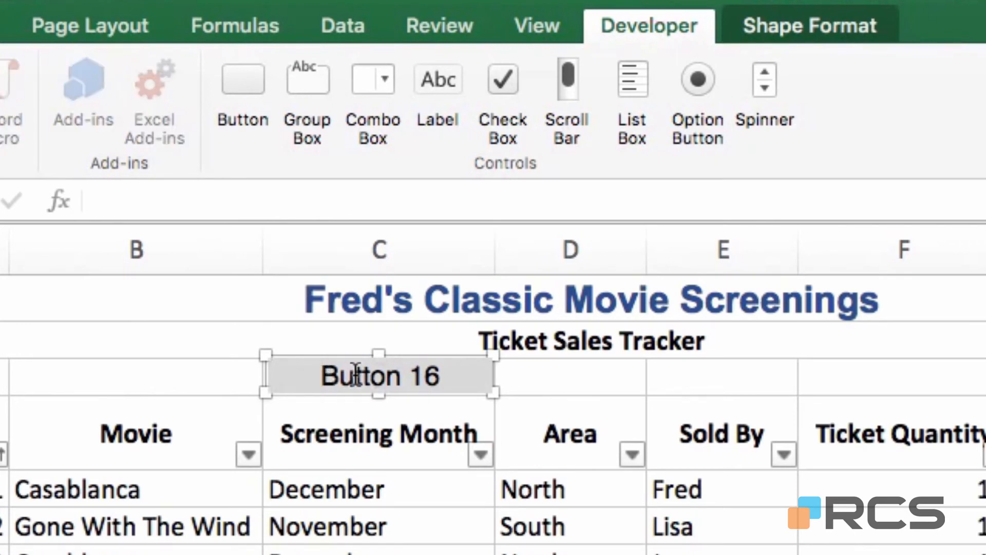
# Change the new button's caption to December
pyautogui.press('Delete')
pyautogui.press('Delete')
pyautogui.press('Delete')
pyautogui.press('Delete')
pyautogui.press('Delete')
pyautogui.press('Delete')
pyautogui.press('Delete')
pyautogui.press('Delete')
pyautogui.press('Delete')
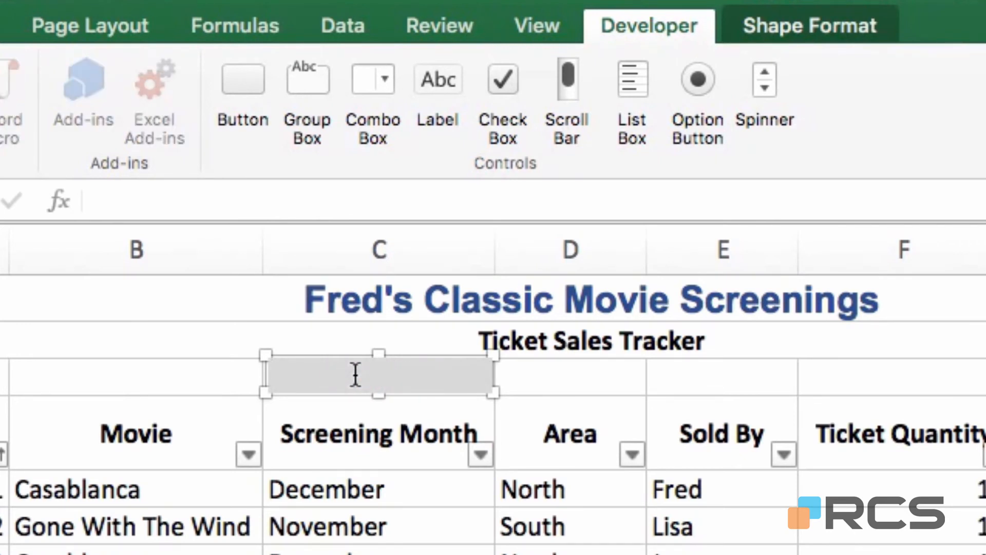
pyautogui.write('Dece')
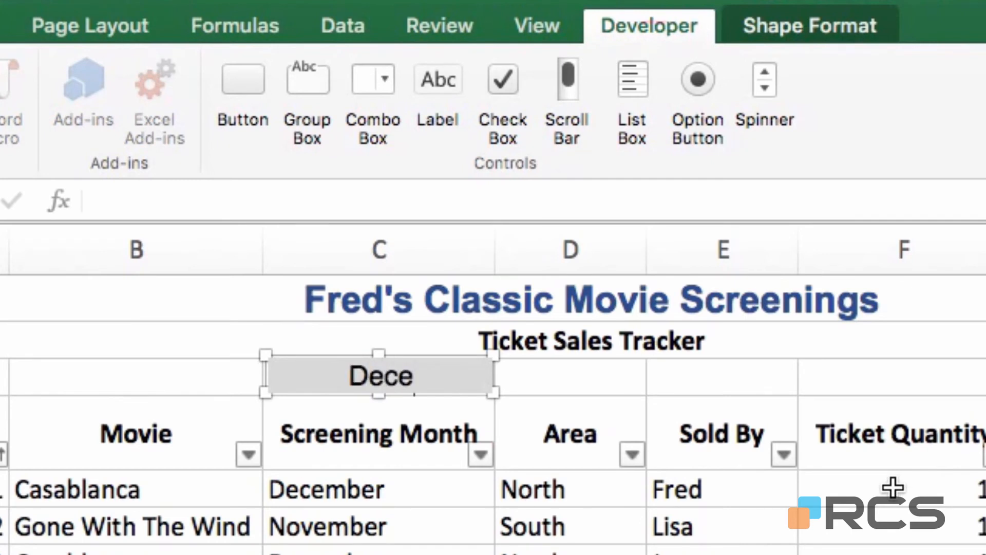
pyautogui.write('mber')
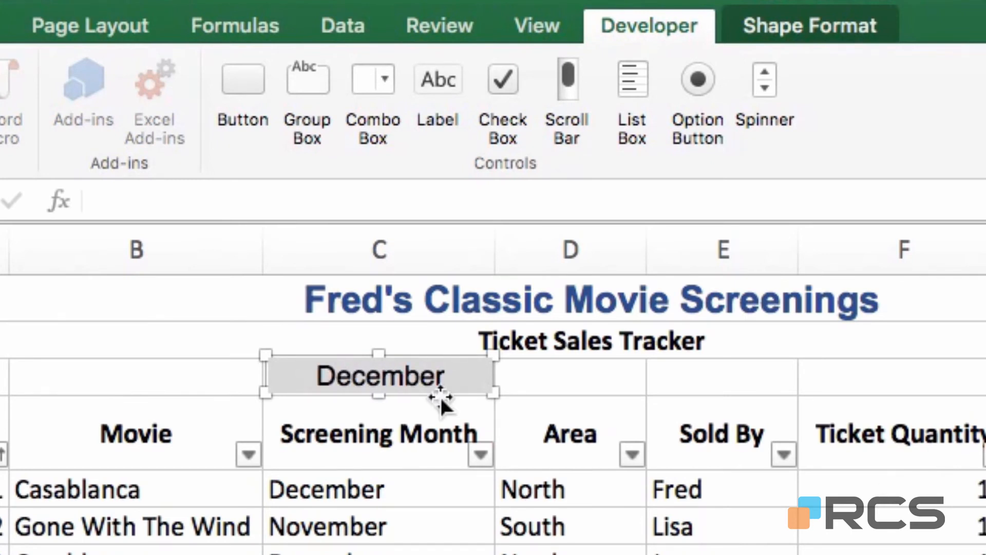
pyautogui.click(583, 378)
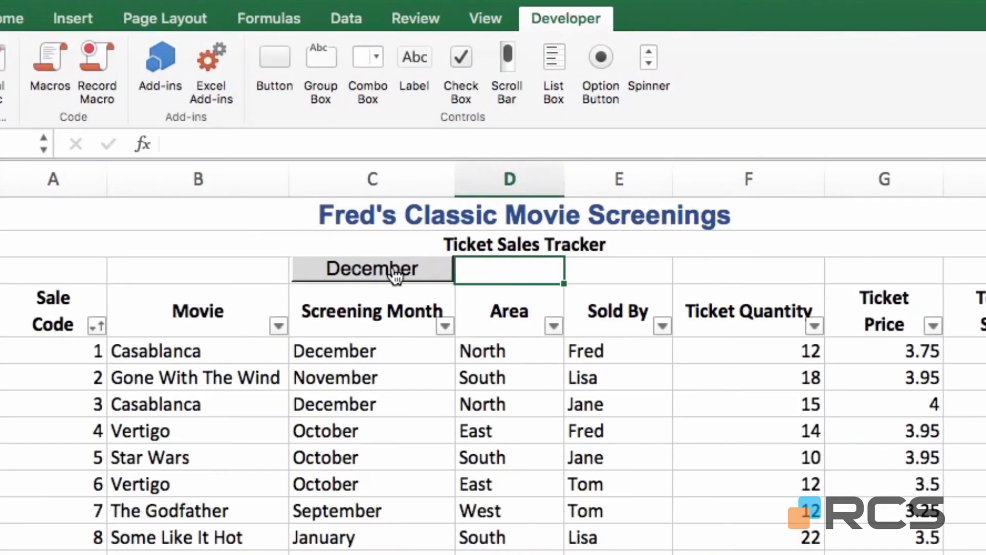
# Test the December button's filter, then clear it to show all rows
pyautogui.click(396, 275)
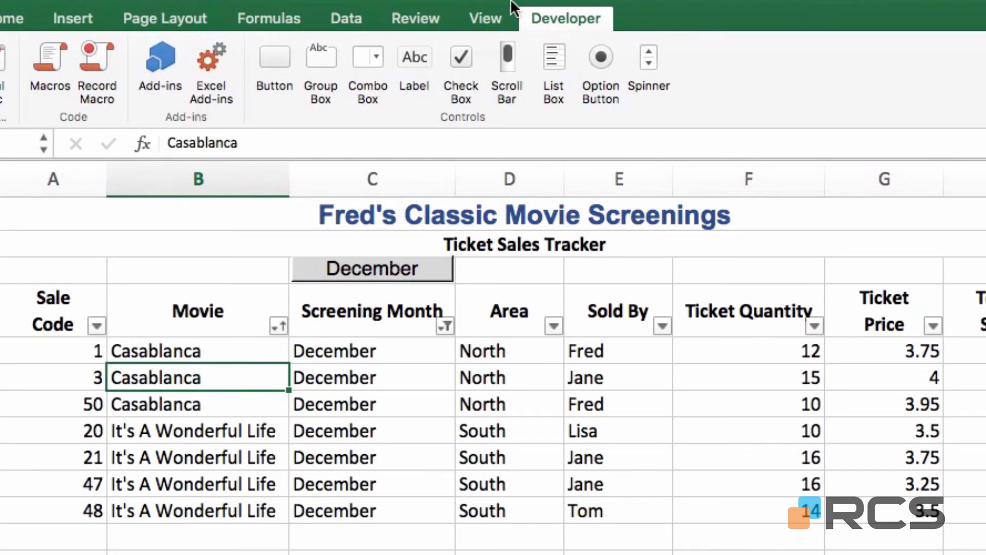
pyautogui.click(352, 16)
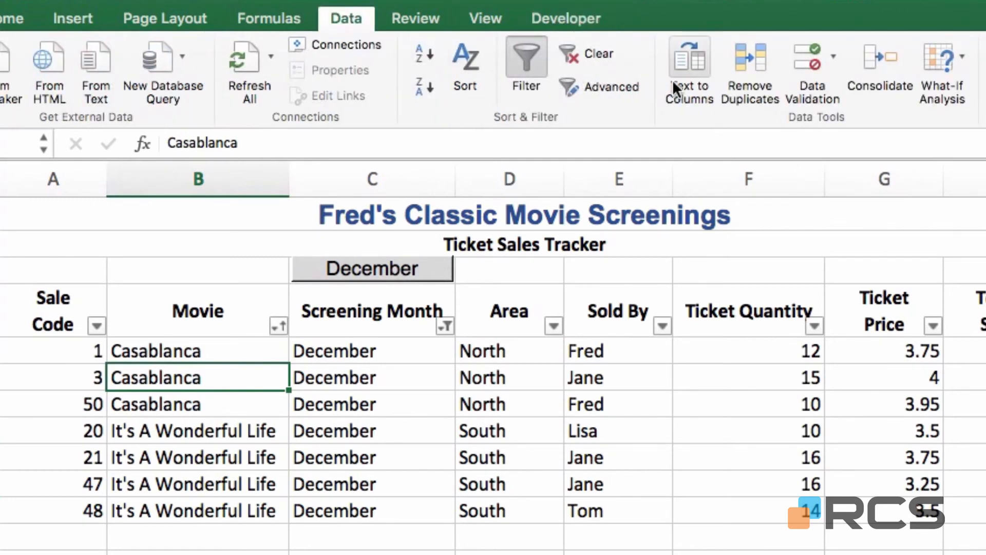
pyautogui.click(597, 58)
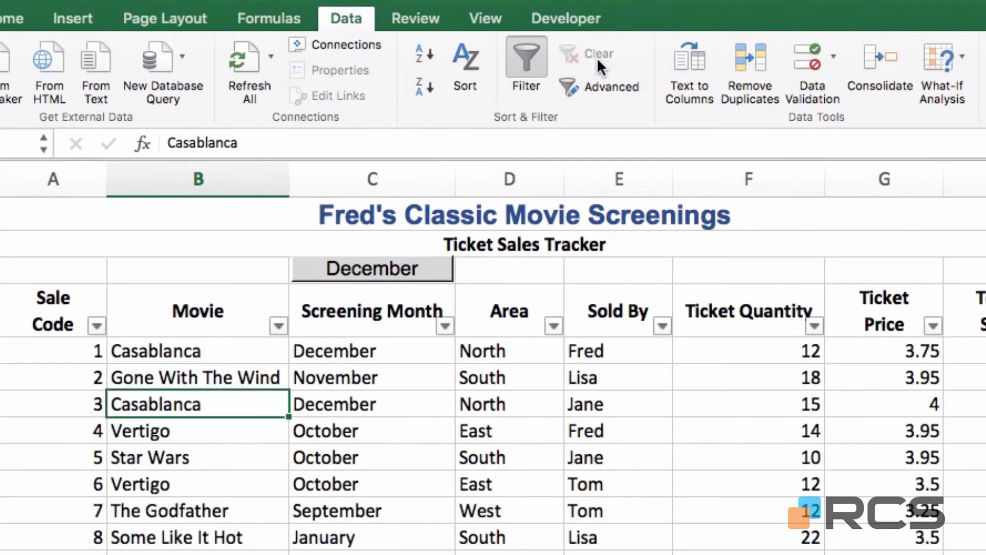
pyautogui.click(572, 9)
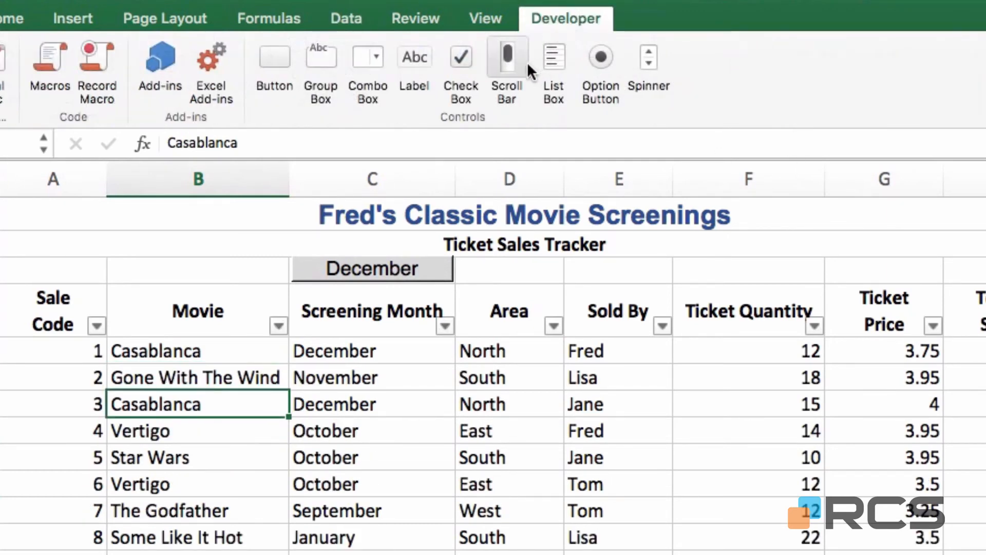
# Draw a form button above the Sold By header and assign it the Fred macro
pyautogui.click(273, 62)
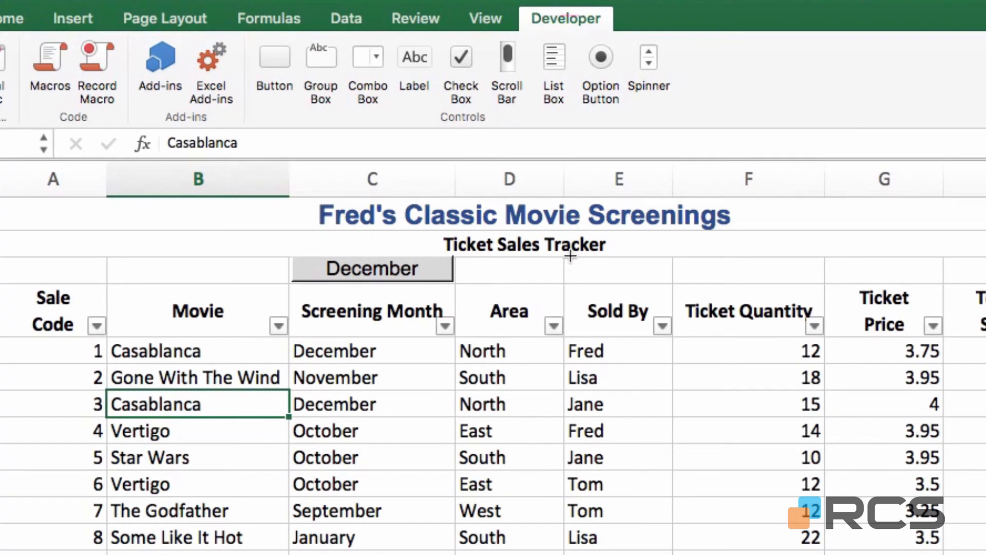
pyautogui.moveTo(568, 257); pyautogui.dragTo(671, 281)
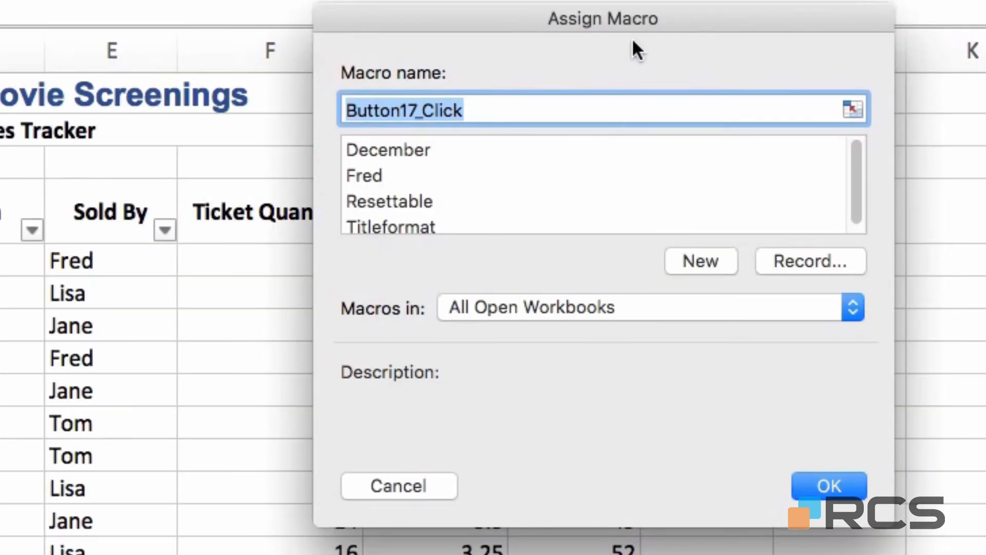
pyautogui.click(363, 174)
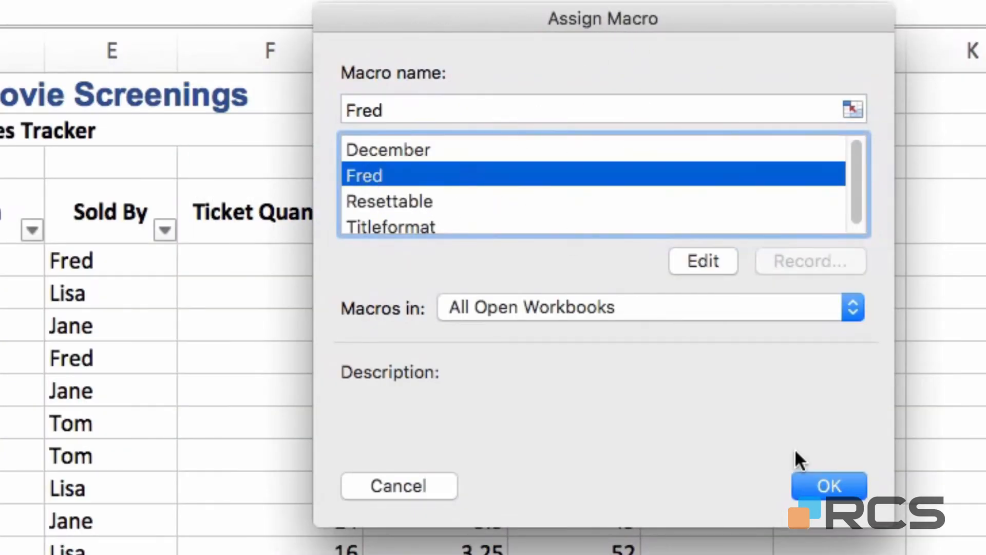
pyautogui.click(825, 482)
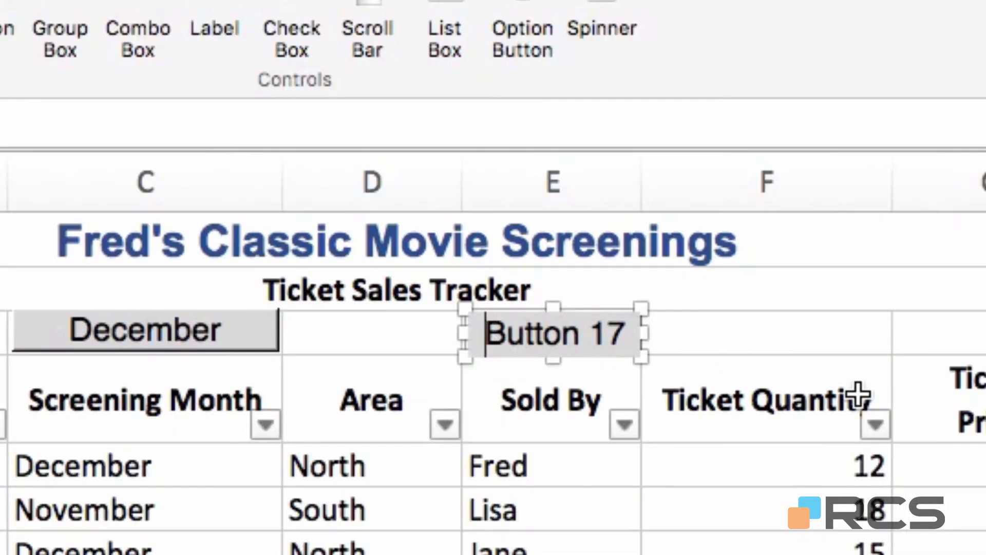
# Replace the button's default caption with Fred
pyautogui.press('Delete')
pyautogui.press('Delete')
pyautogui.press('Delete')
pyautogui.press('Delete')
pyautogui.press('Delete')
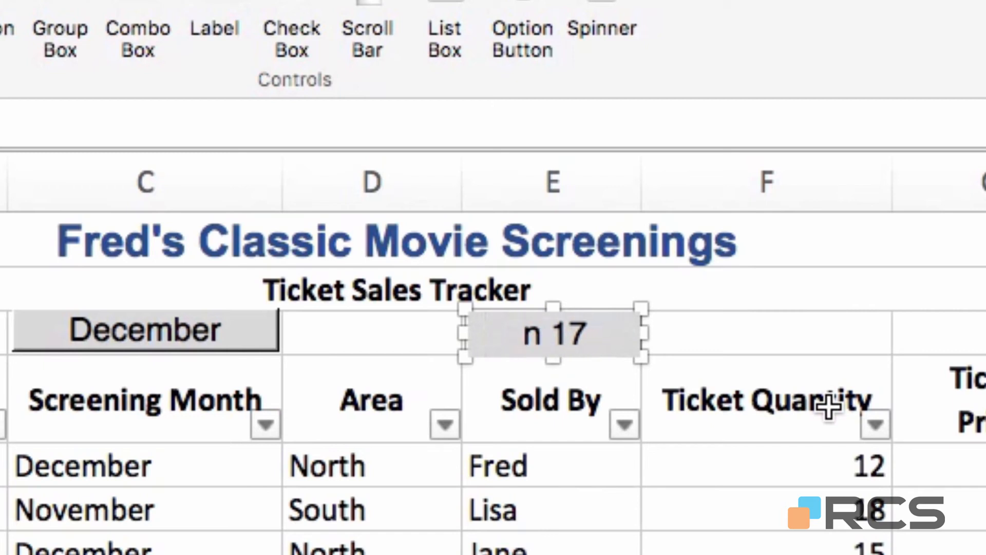
pyautogui.press('Delete')
pyautogui.press('Delete')
pyautogui.press('Delete')
pyautogui.press('Delete')
pyautogui.write('F')
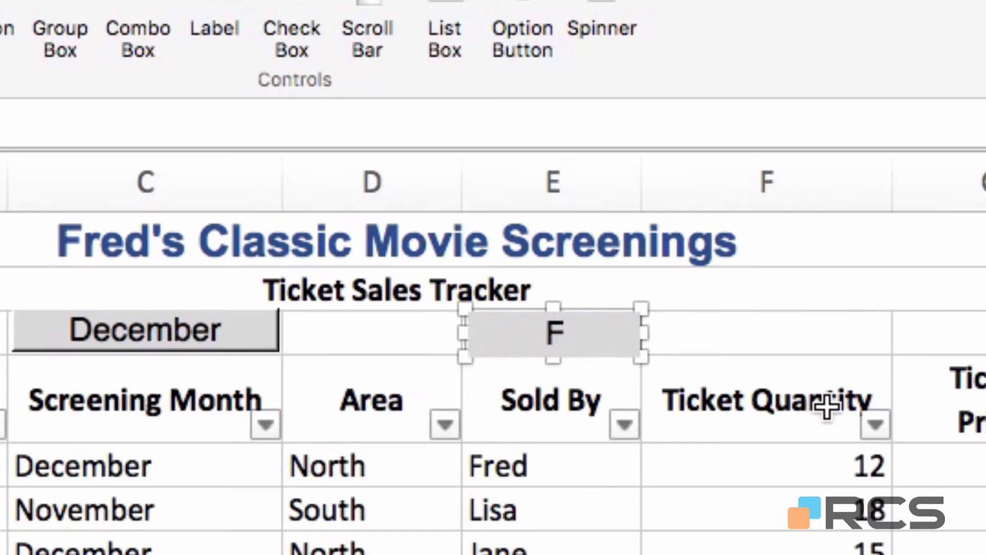
pyautogui.write('red')
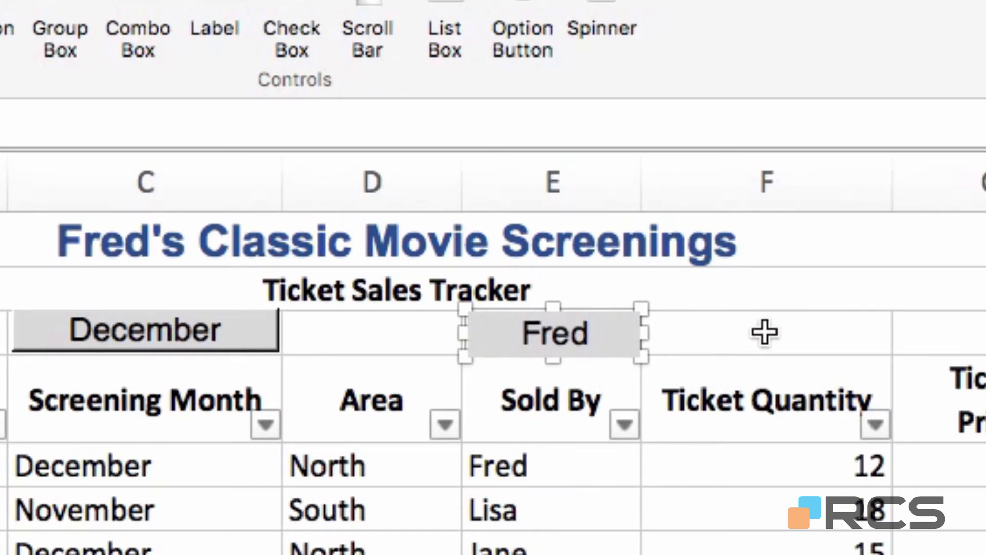
pyautogui.click(765, 333)
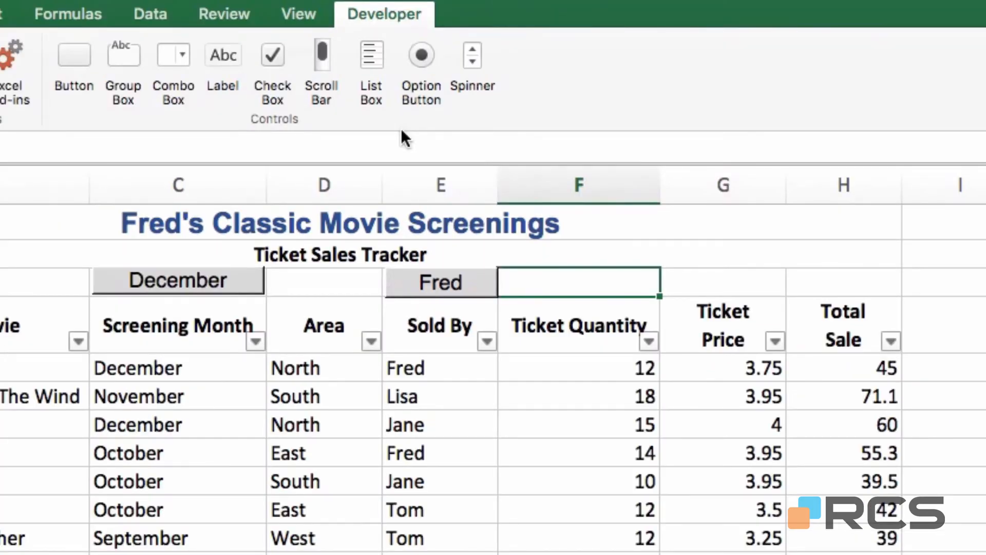
# Draw a third button above the Total Sale header and assign it the Resettable macro
pyautogui.click(73, 51)
pyautogui.moveTo(786, 267); pyautogui.dragTo(901, 297)
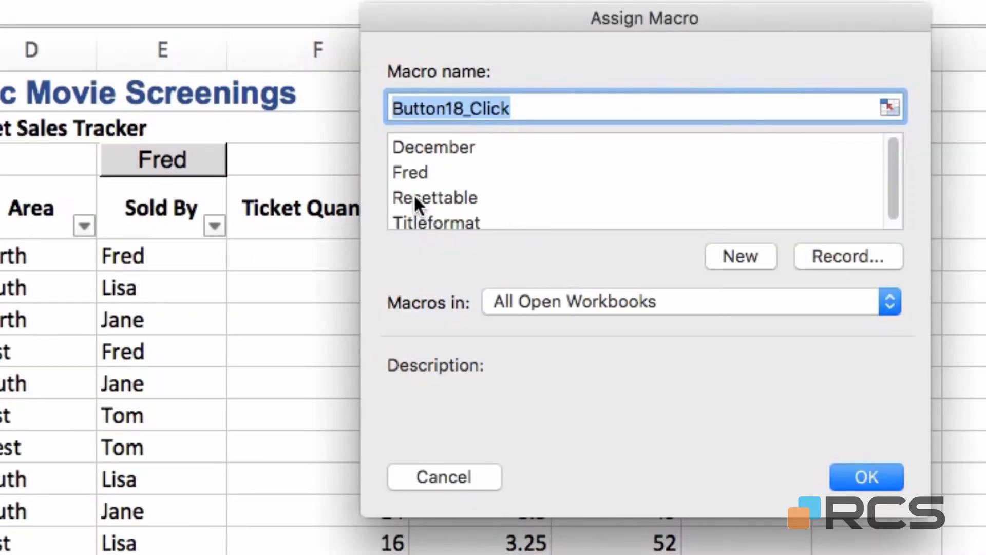
pyautogui.click(415, 194)
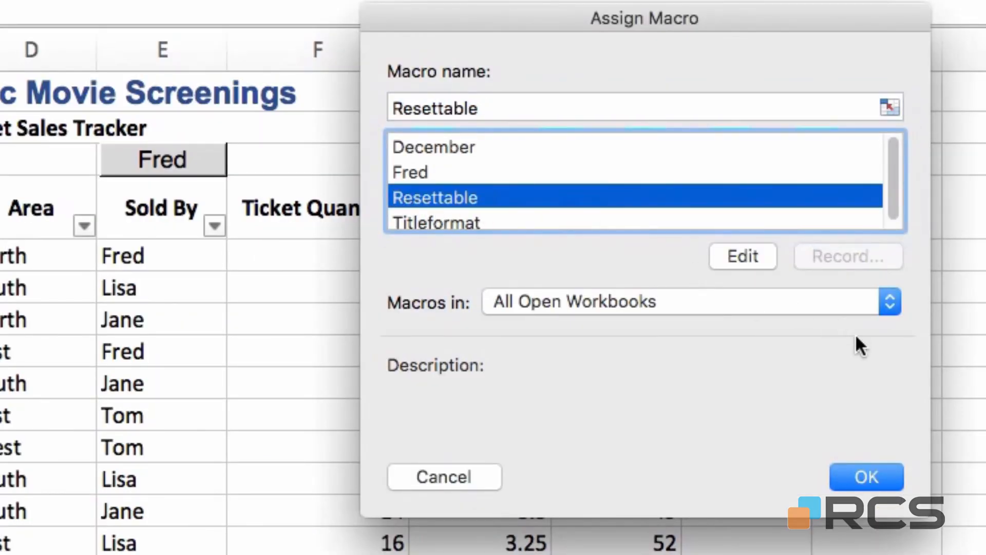
pyautogui.click(859, 478)
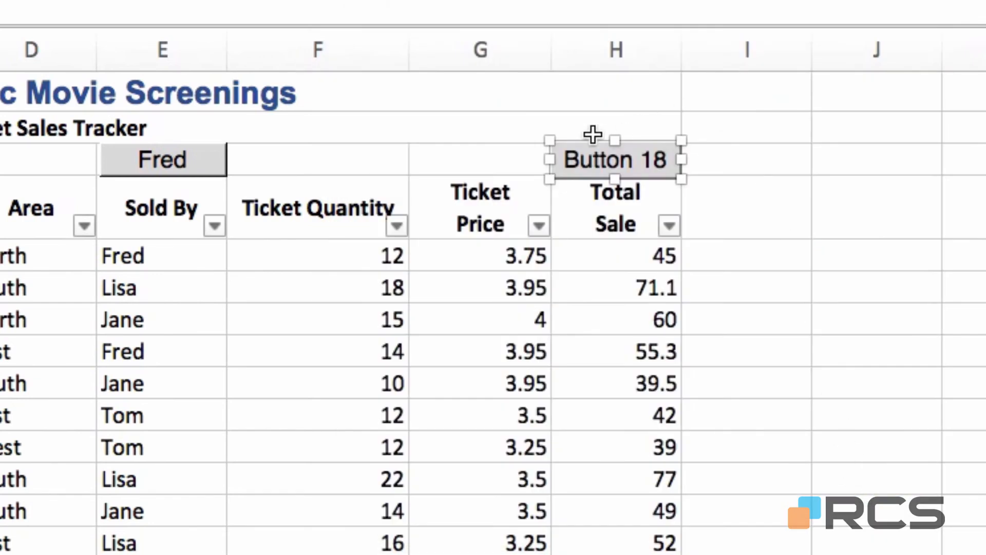
# Replace the Button 18 caption with Reset
pyautogui.click(567, 149)
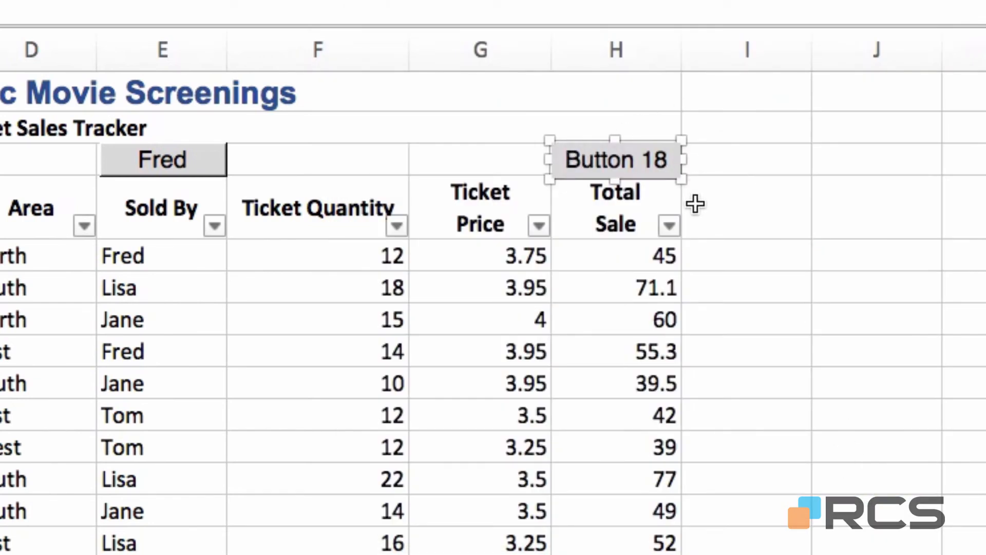
pyautogui.press('BackSpace')
pyautogui.press('Delete')
pyautogui.press('Delete')
pyautogui.press('Delete')
pyautogui.press('Delete')
pyautogui.press('Delete')
pyautogui.press('Delete')
pyautogui.press('Delete')
pyautogui.press('Delete')
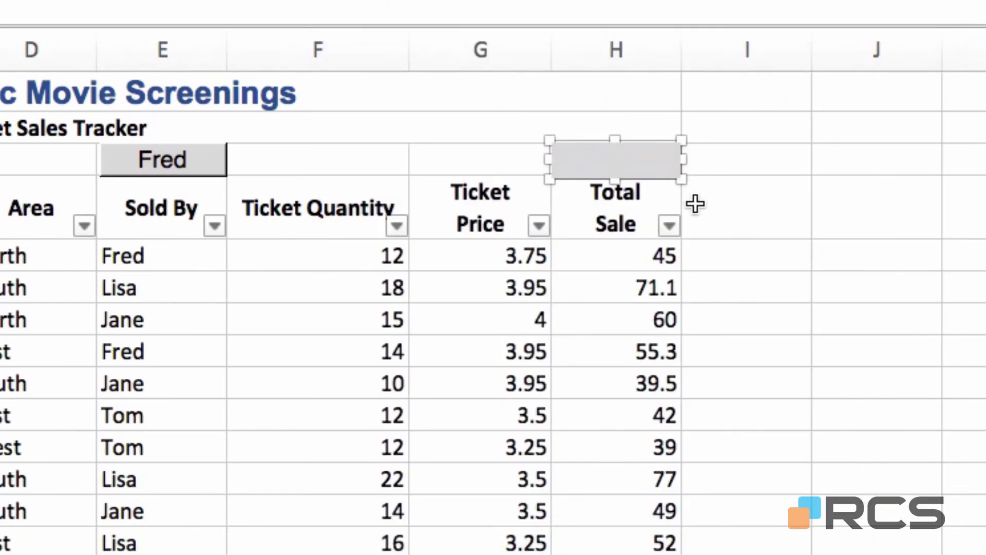
pyautogui.write('Reset')
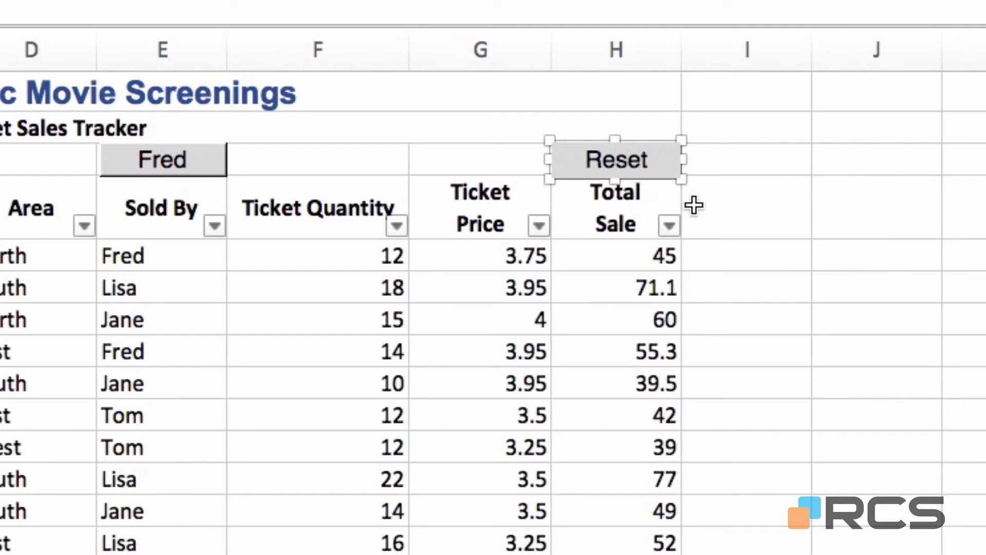
pyautogui.click(848, 161)
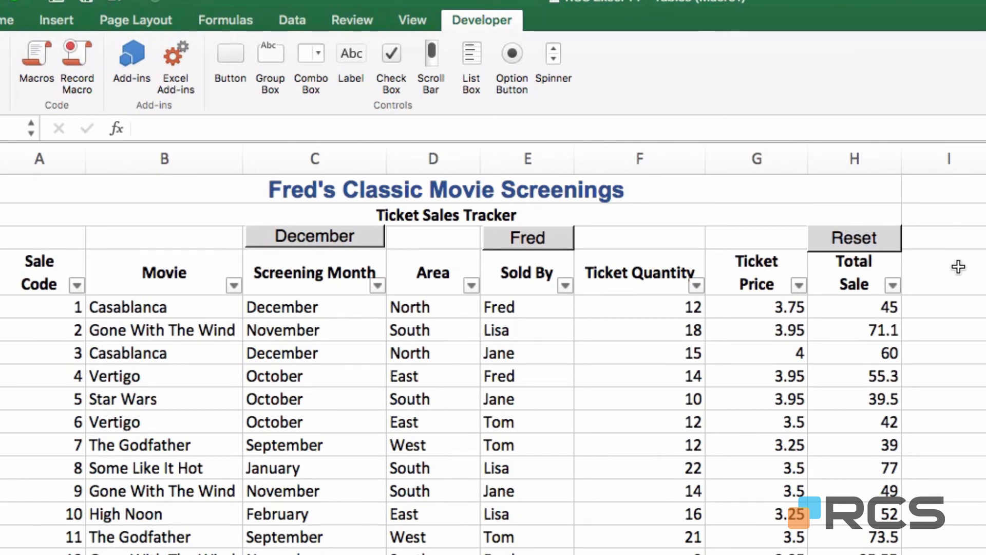
# Freeze panes at cell A5 so the title and header rows stay visible while scrolling
pyautogui.click(41, 309)
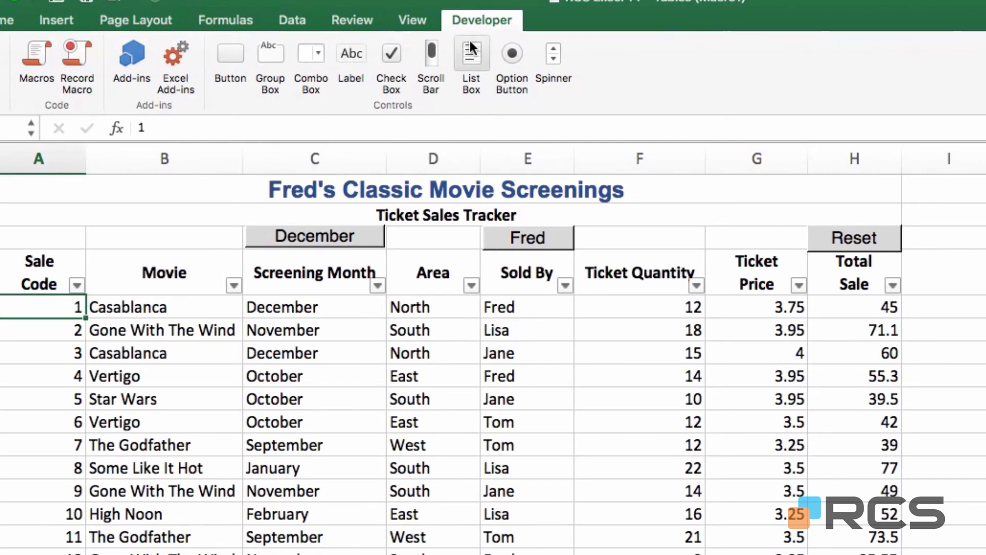
pyautogui.click(431, 20)
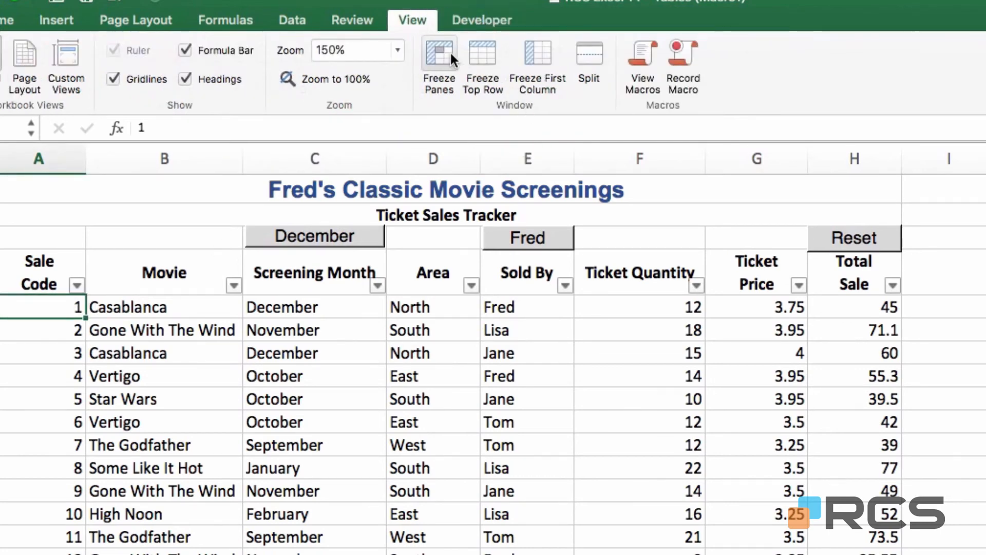
pyautogui.click(437, 52)
pyautogui.scroll(-10, 344, 396)
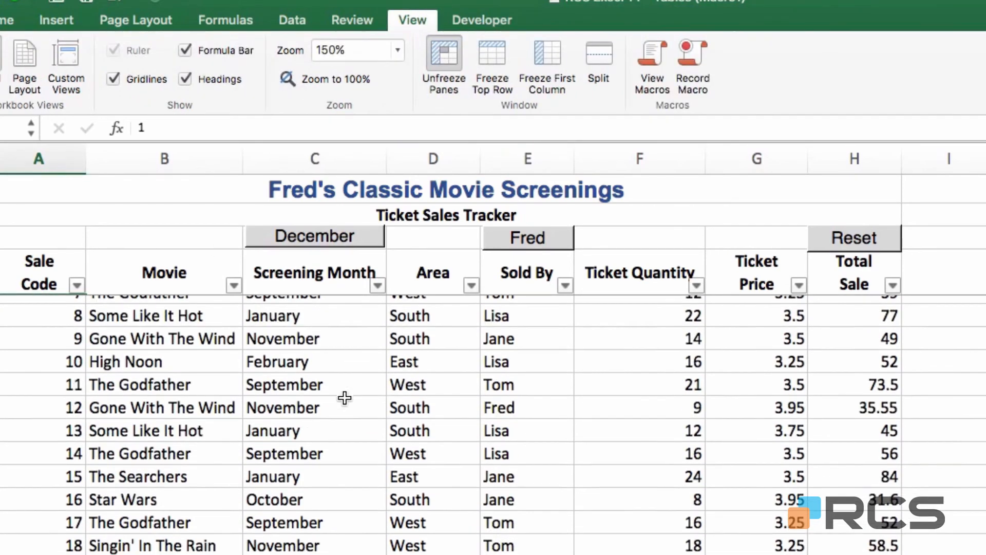
pyautogui.scroll(10, 345, 396)
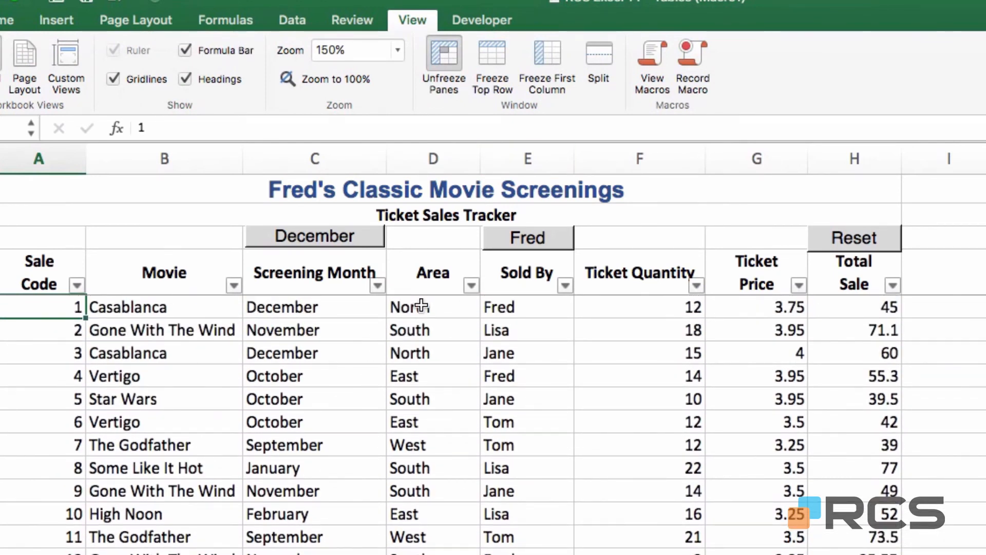
# Test the December, Reset, Fred and Reset buttons to filter and restore the ticket table
pyautogui.click(325, 242)
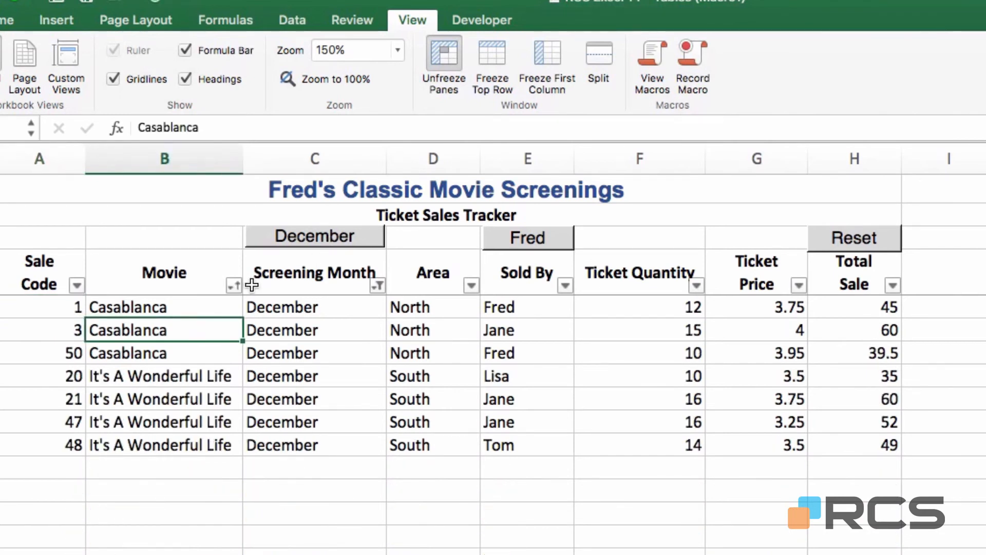
pyautogui.click(845, 248)
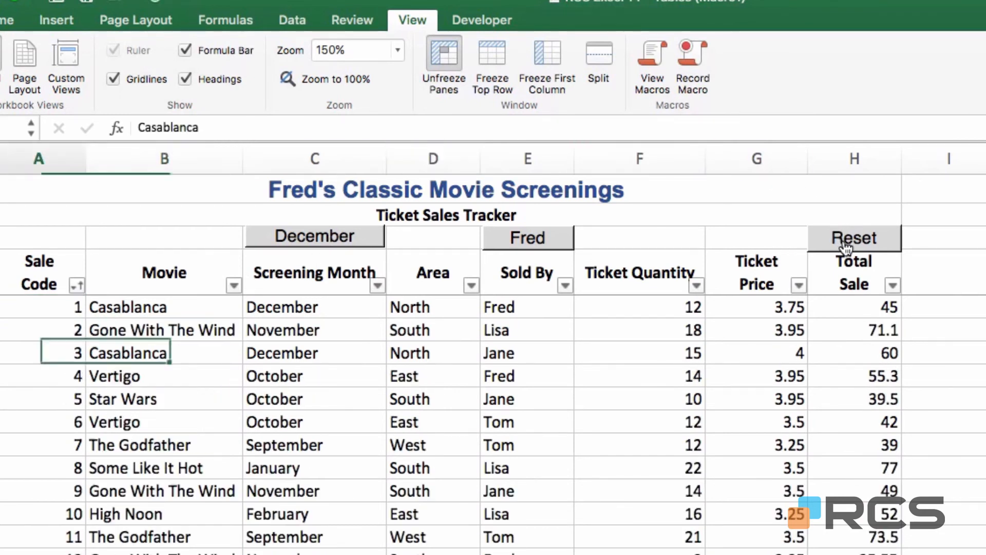
pyautogui.click(551, 247)
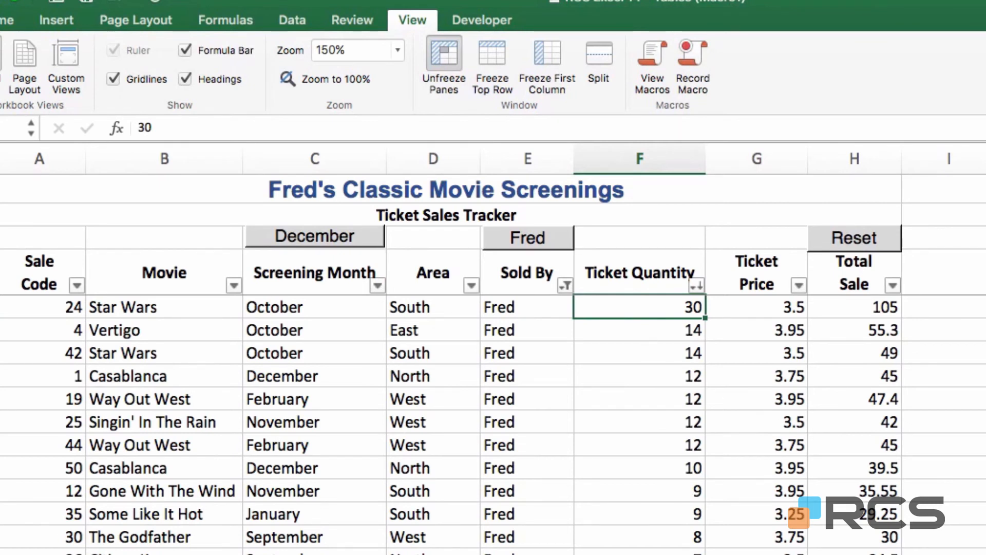
pyautogui.click(892, 242)
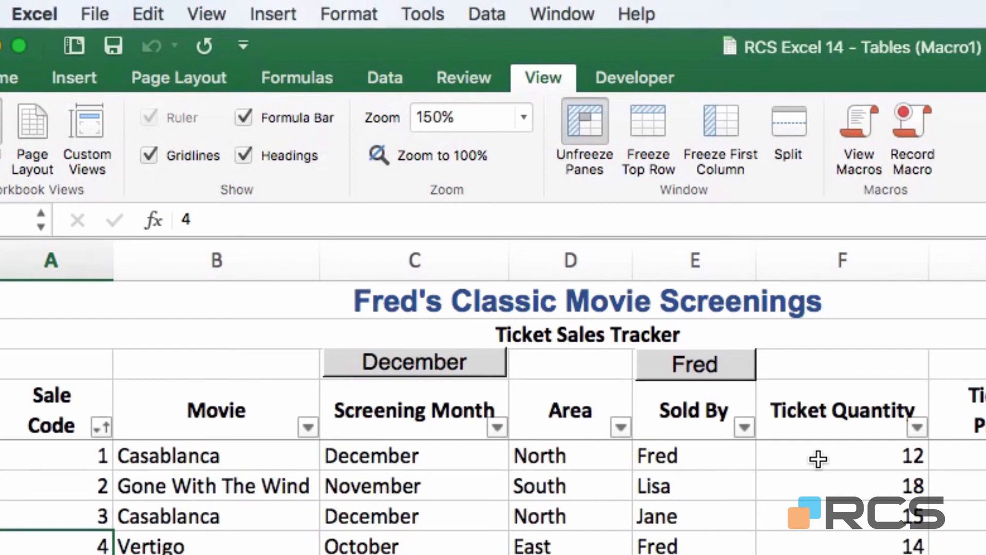
# Save as Excel Macro-Enabled Workbook (.xlsm), replacing the existing 'RCS Excel 14 - Tables (Macro1)' file
pyautogui.click(92, 10)
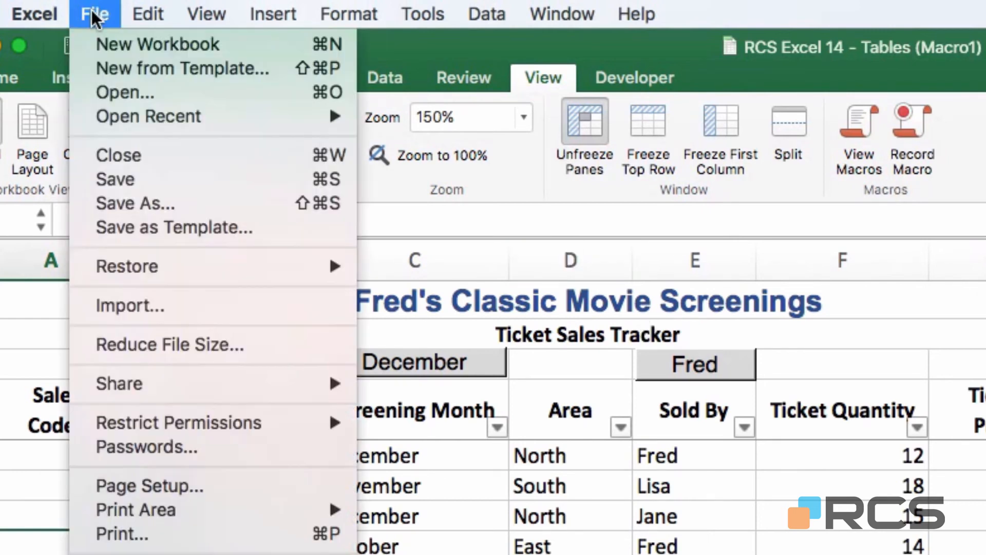
pyautogui.click(128, 193)
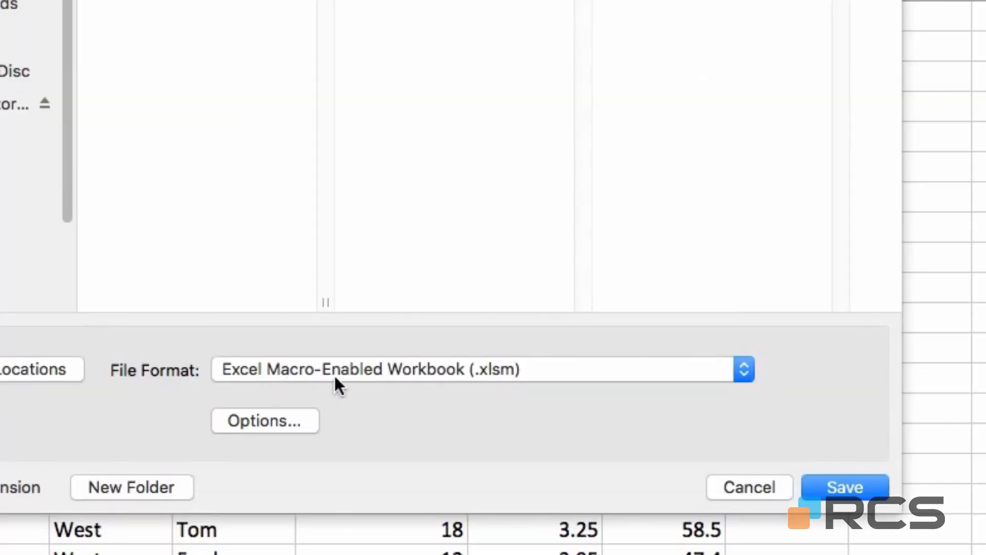
pyautogui.click(745, 371)
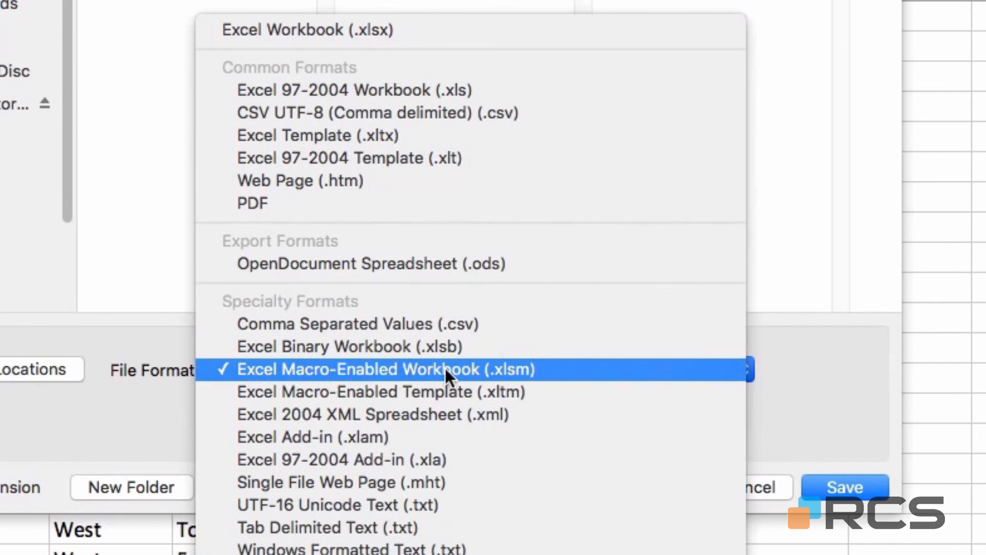
pyautogui.click(514, 369)
pyautogui.click(853, 496)
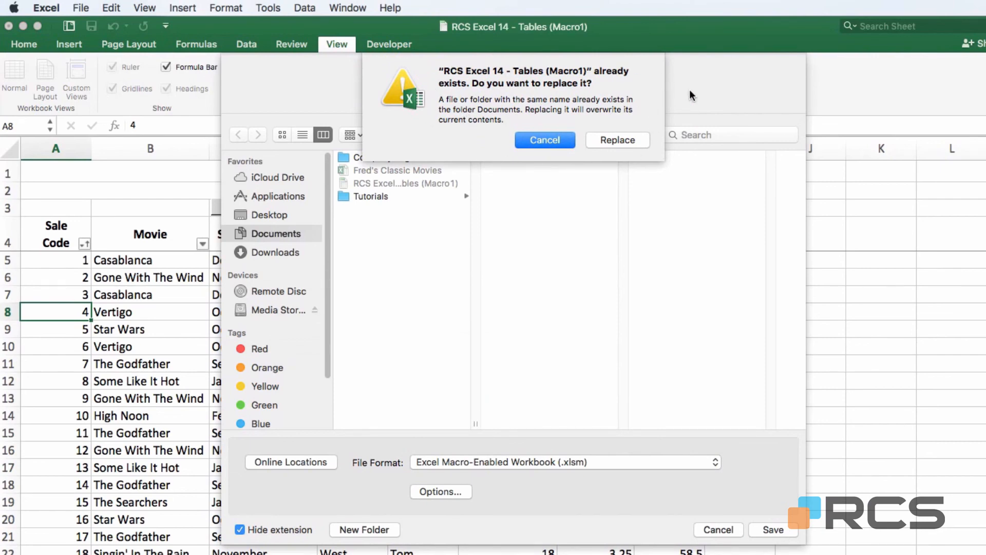
pyautogui.click(617, 140)
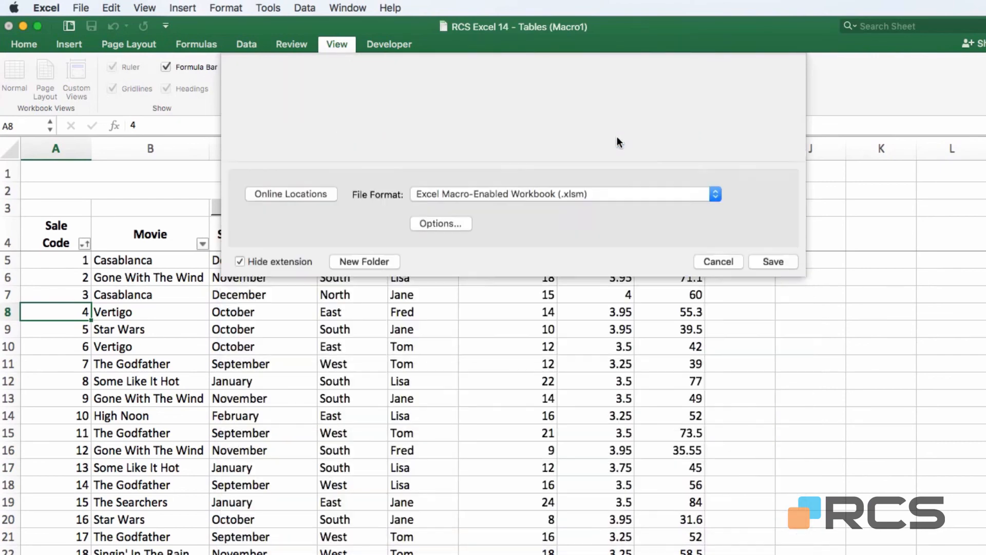
pyautogui.click(82, 10)
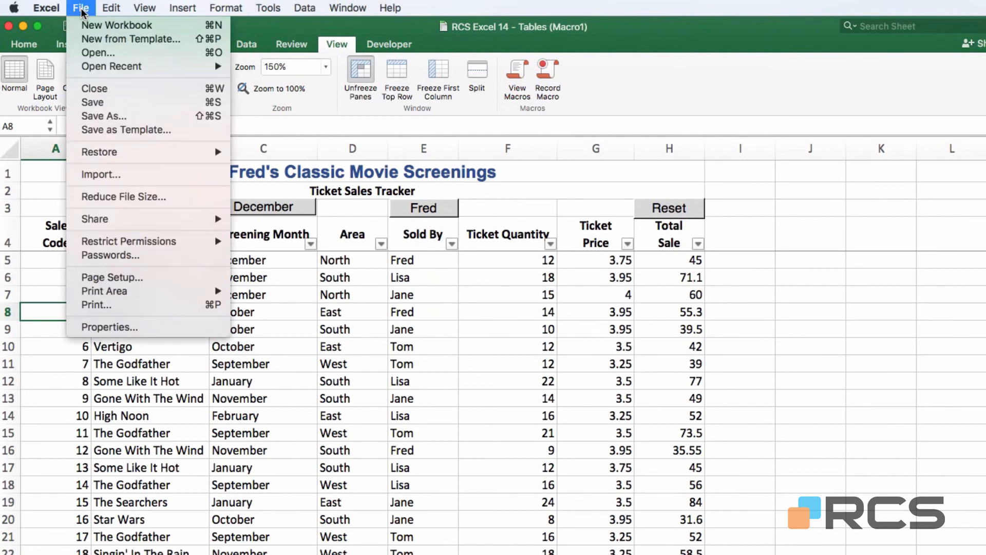
# Close the workbook and reopen 'RCS Excel 14 - Tables (Macro1)' from Documents
pyautogui.click(90, 89)
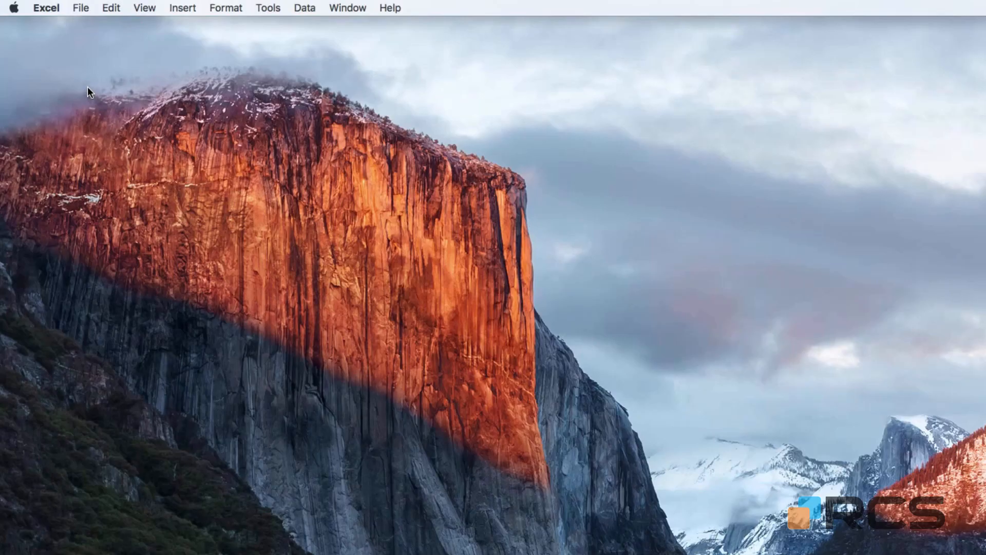
pyautogui.click(82, 8)
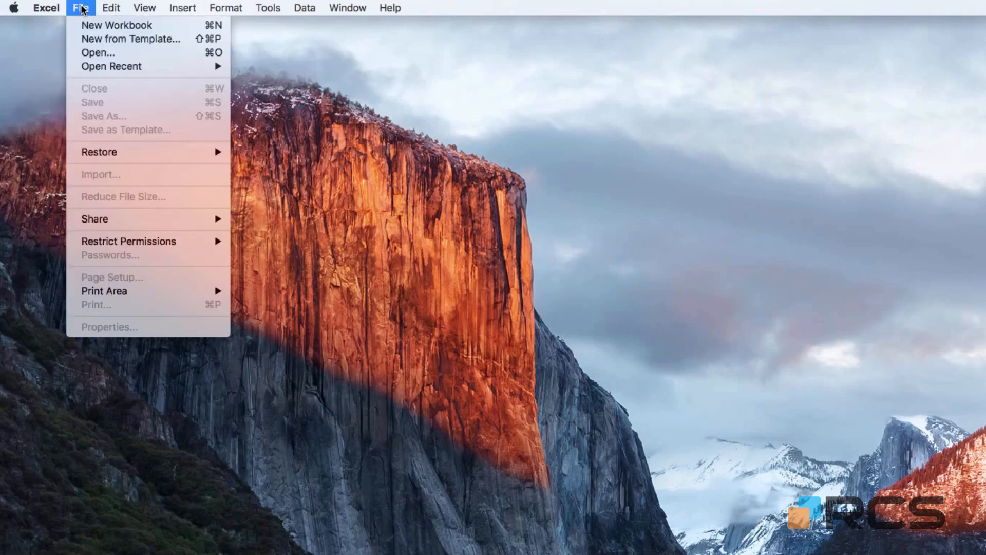
pyautogui.click(97, 51)
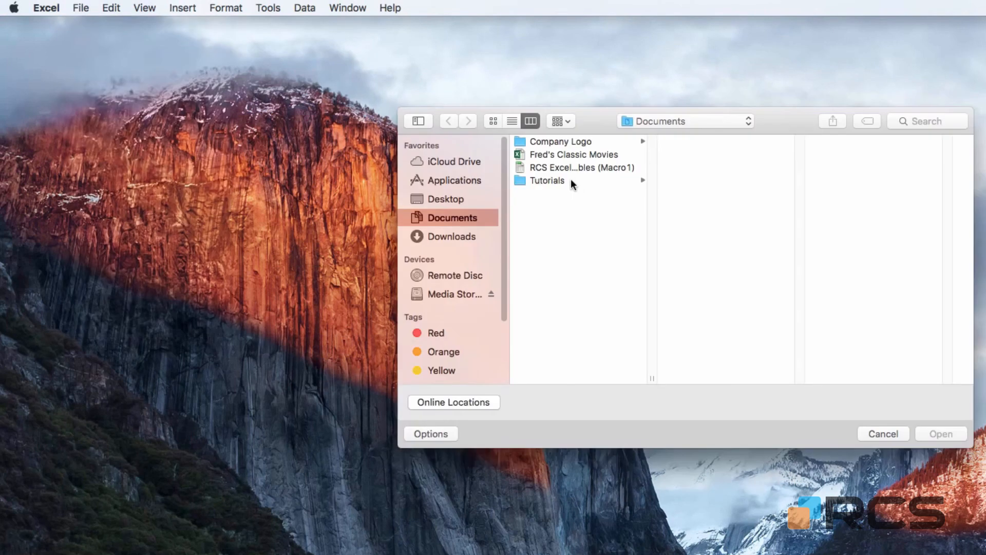
pyautogui.click(591, 170)
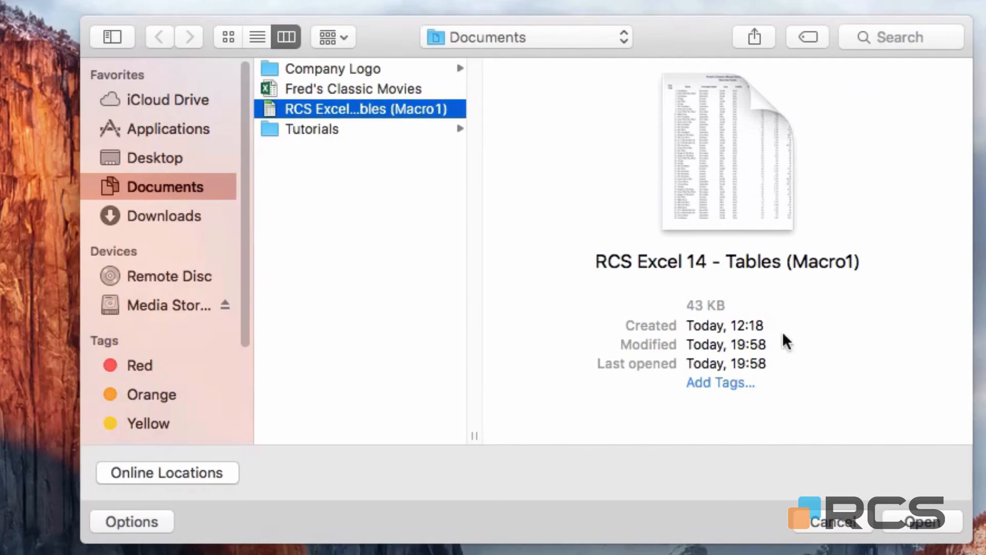
pyautogui.click(934, 516)
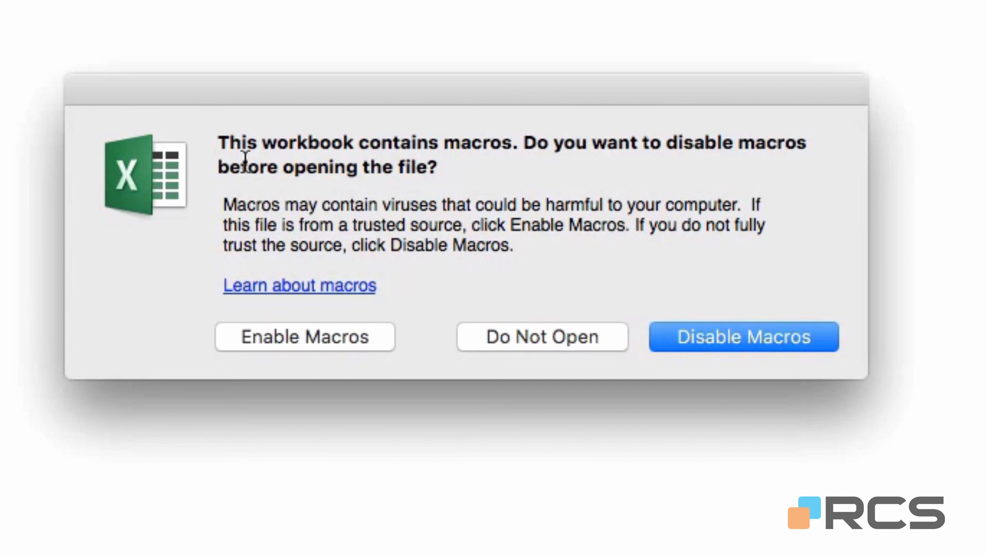
# Enable macros, then confirm the December and Reset buttons still filter and restore the table
pyautogui.click(247, 335)
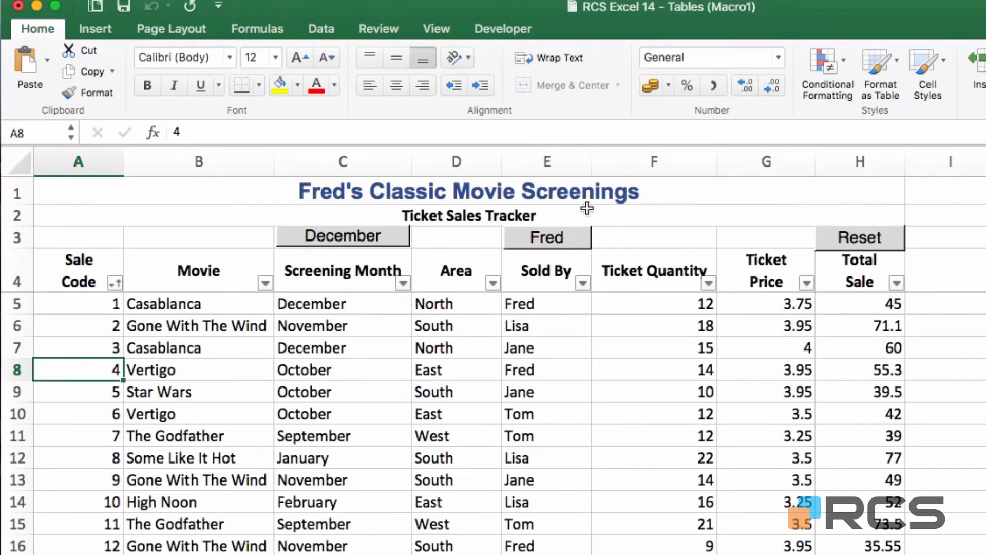
pyautogui.click(360, 244)
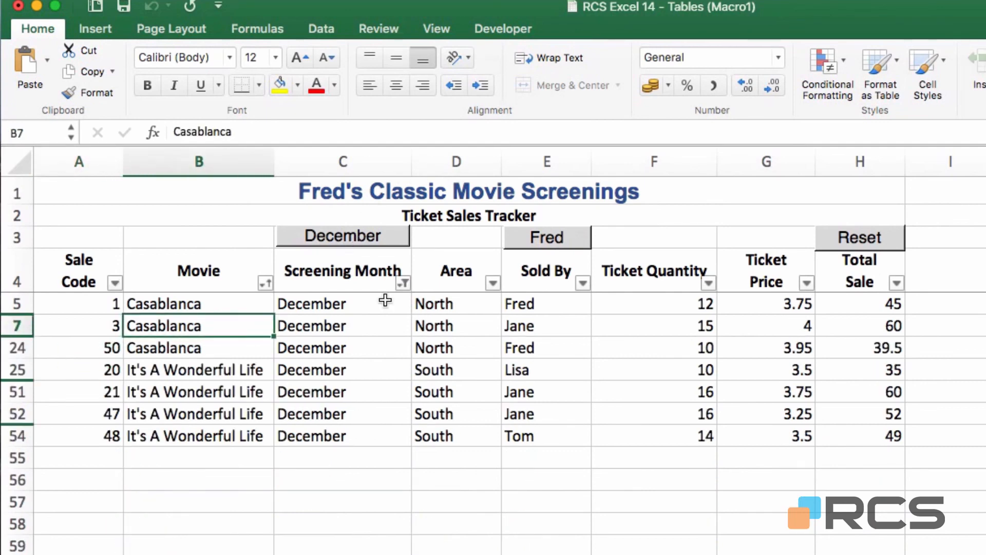
pyautogui.click(882, 251)
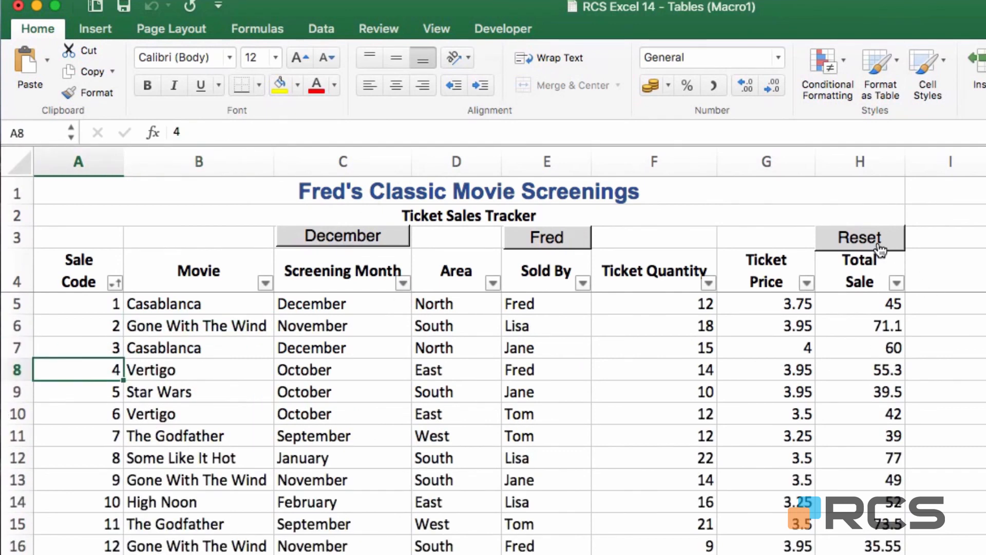